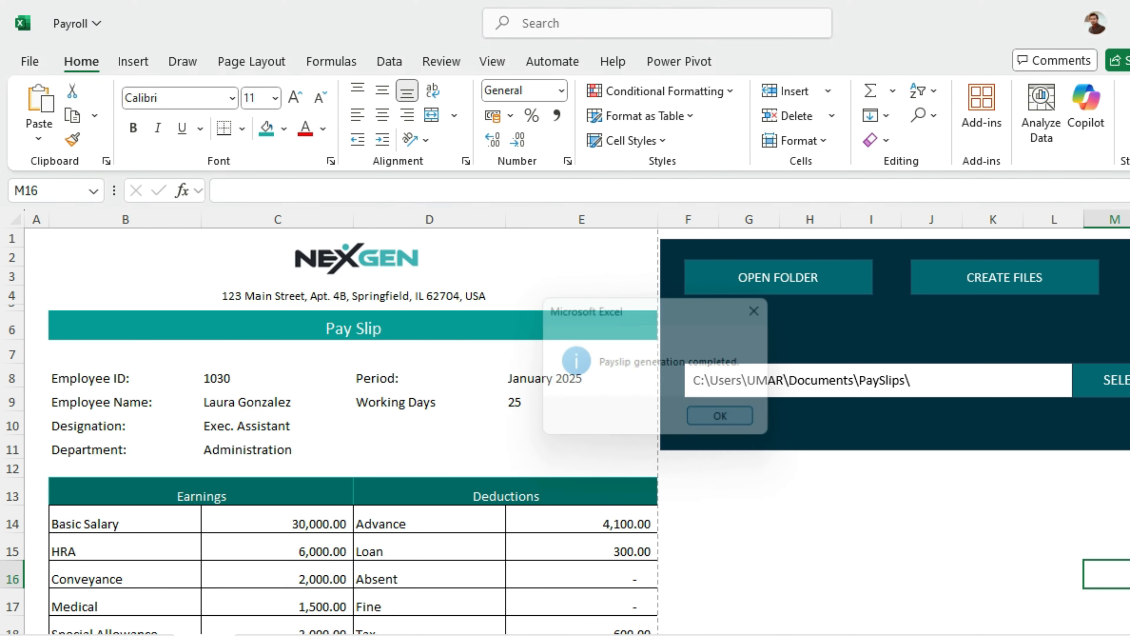
- Open the PaySlips output folder from the payroll sheet and look through one of the generated payslip files
{"action": "left_click", "coordinate": [759, 284]}
{"action": "double_click", "coordinate": [325, 178]}
{"action": "scroll", "coordinate": [642, 374], "scroll_direction": "down", "scroll_amount": 5}
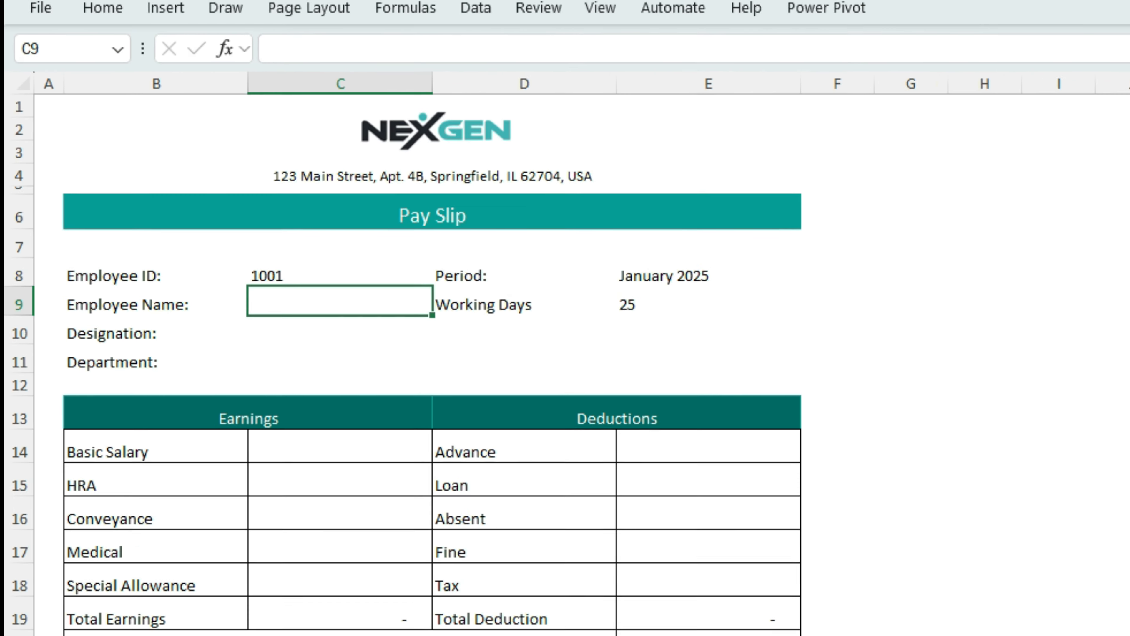
- In C9, enter an XLOOKUP formula that finds the employee ID in C8 in the payroll sheet's column A and returns the name from column B
{"action": "type", "text": "=xl"}
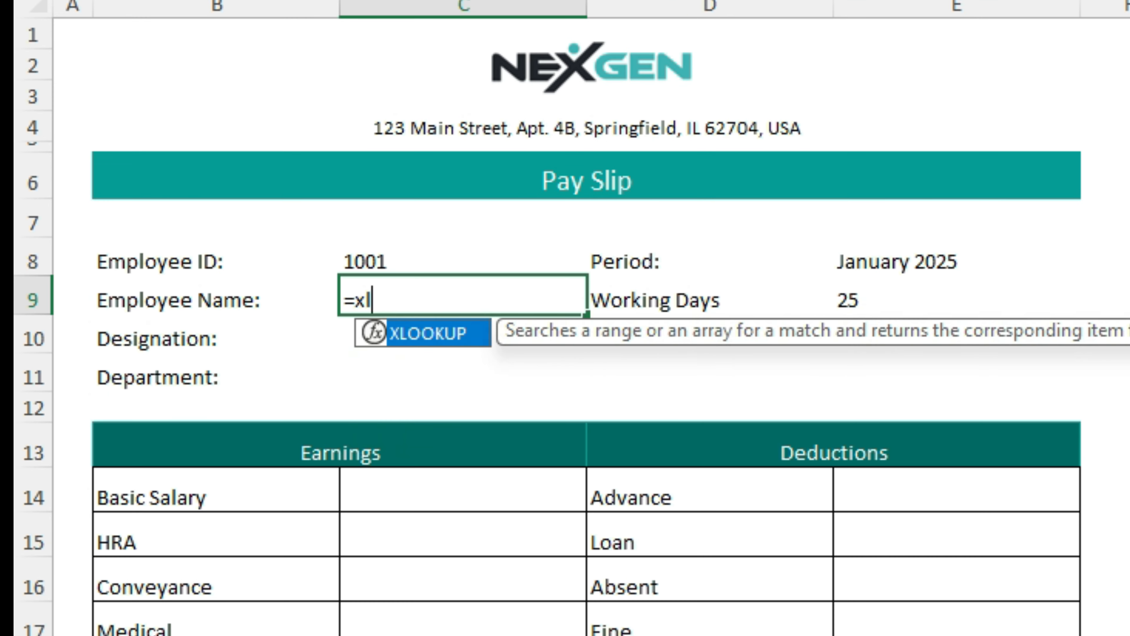
{"action": "key", "text": "Tab"}
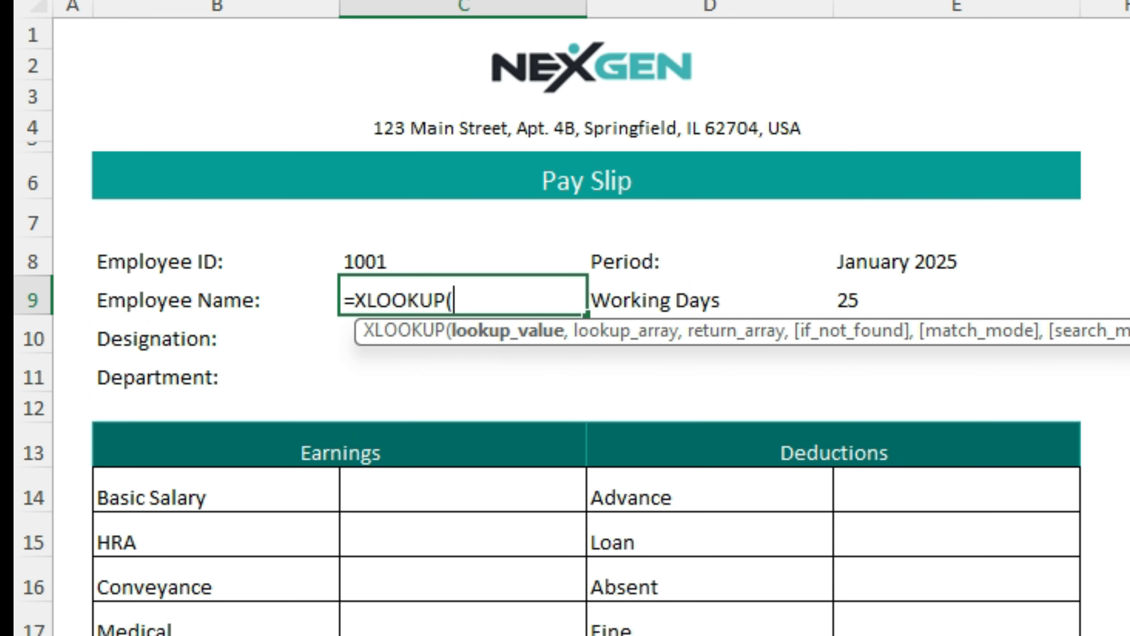
{"action": "key", "text": "Up"}
{"action": "type", "text": ","}
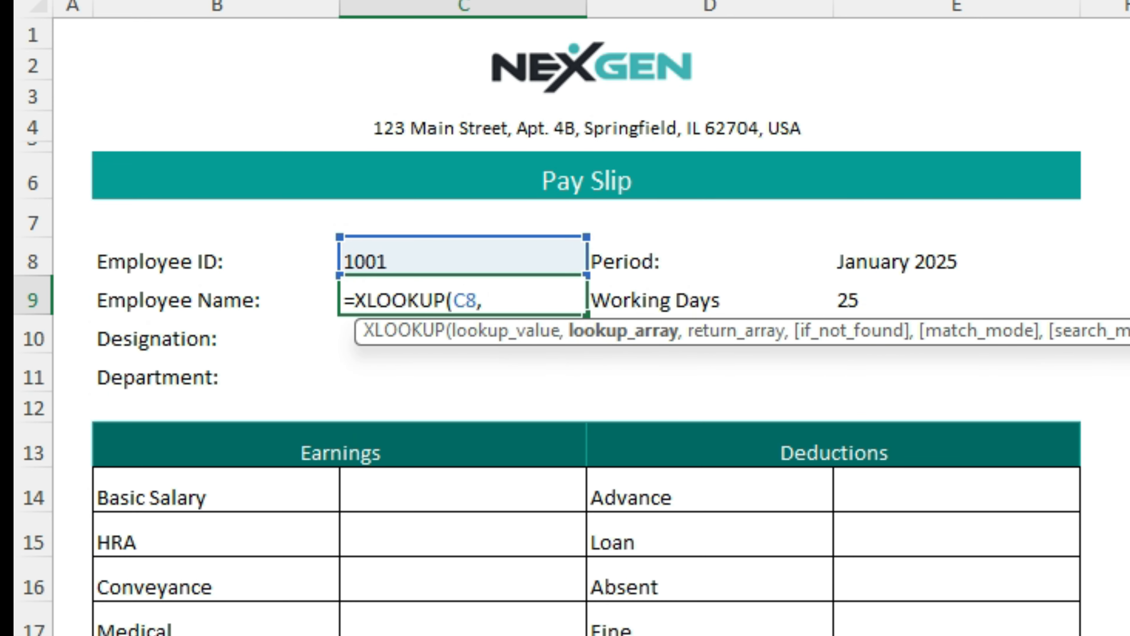
{"action": "key", "text": "ctrl+Page_Up"}
{"action": "left_click", "coordinate": [91, 6]}
{"action": "type", "text": ","}
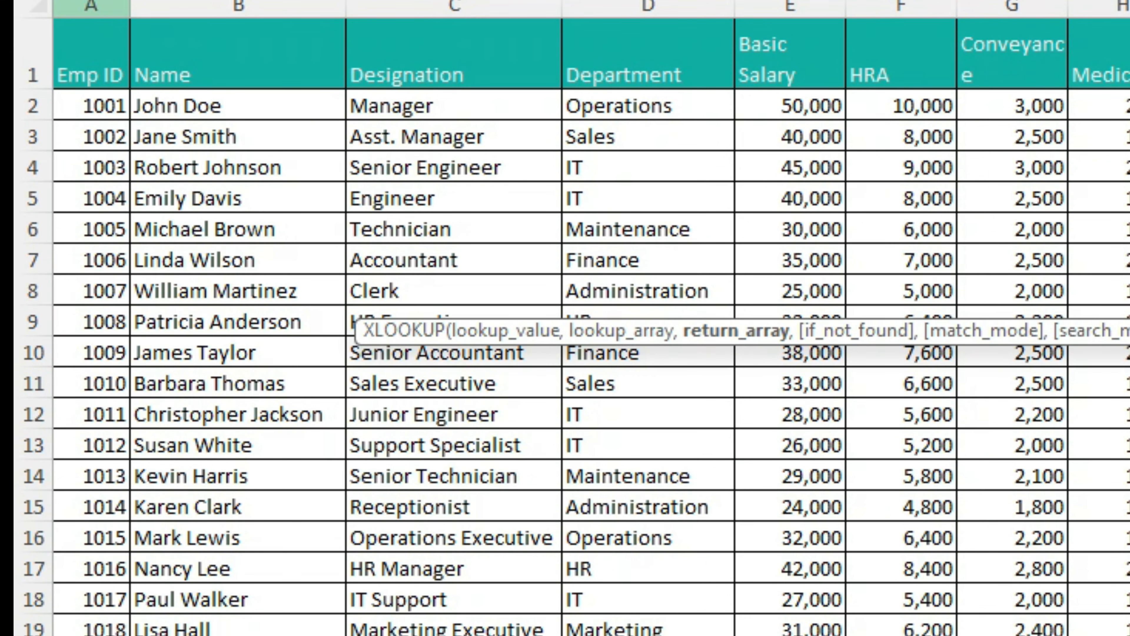
{"action": "left_click", "coordinate": [239, 6]}
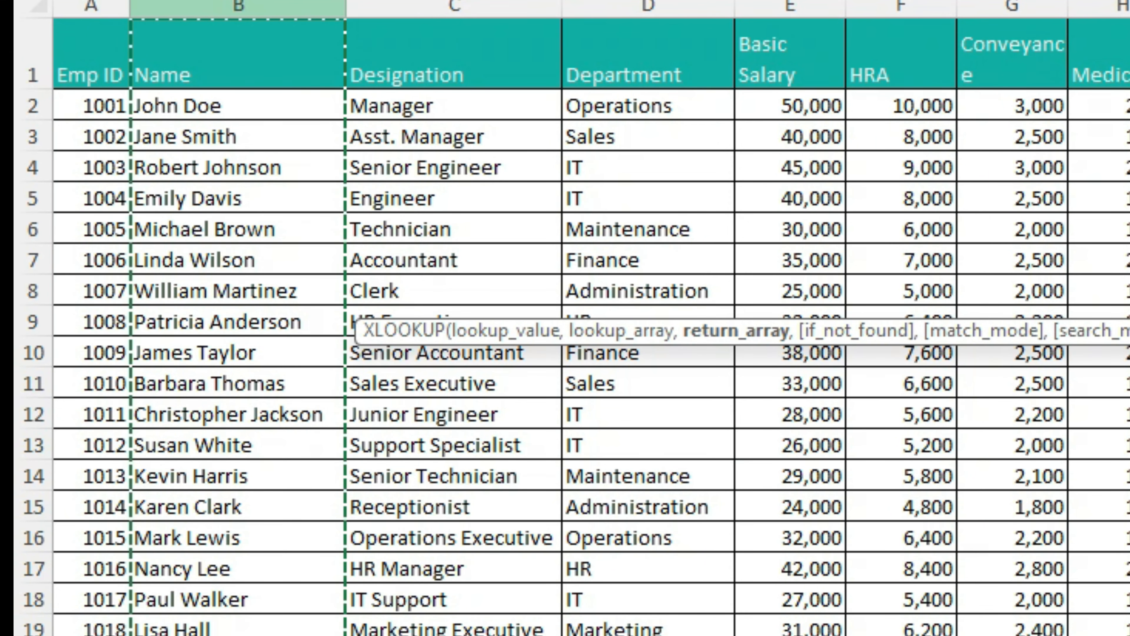
{"action": "key", "text": "Return"}
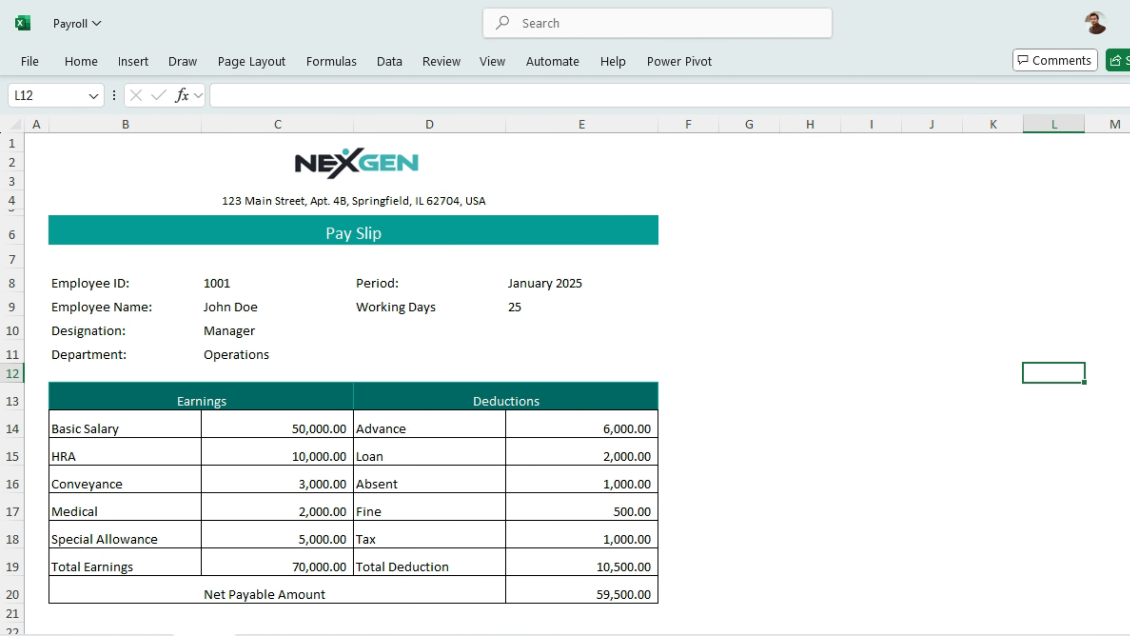
- Test the pay slip lookups by choosing employee IDs 1002, 1003 and 1004 in turn in cell C8
{"action": "left_click", "coordinate": [277, 282]}
{"action": "key", "text": "alt+Down"}
{"action": "key", "text": "Down"}
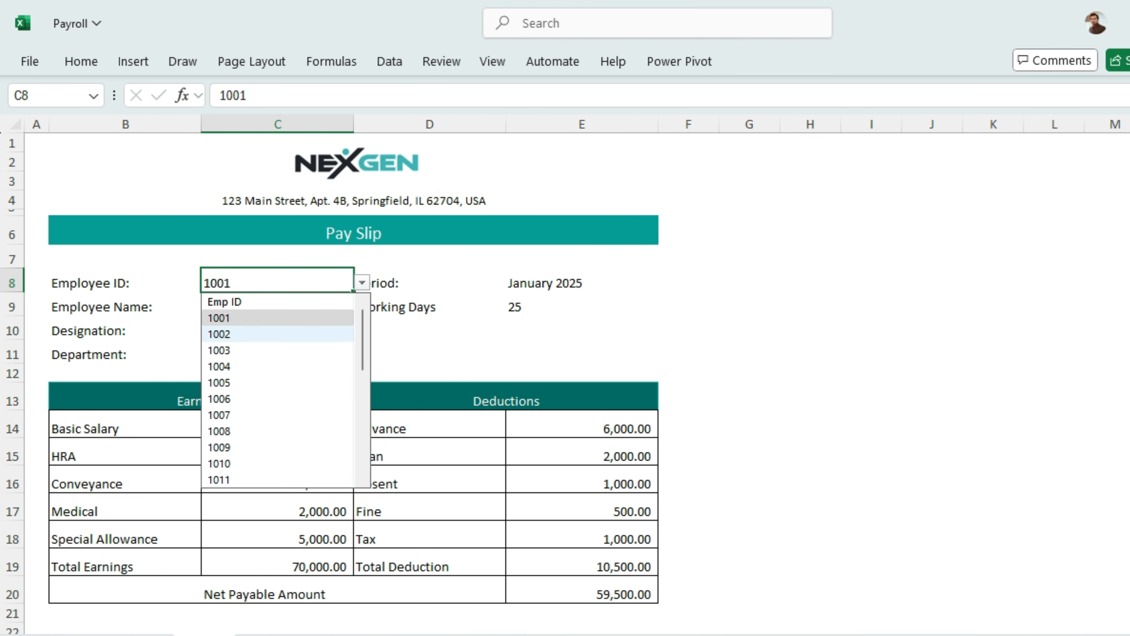
{"action": "key", "text": "Return"}
{"action": "key", "text": "alt+Down"}
{"action": "key", "text": "Down"}
{"action": "key", "text": "Return"}
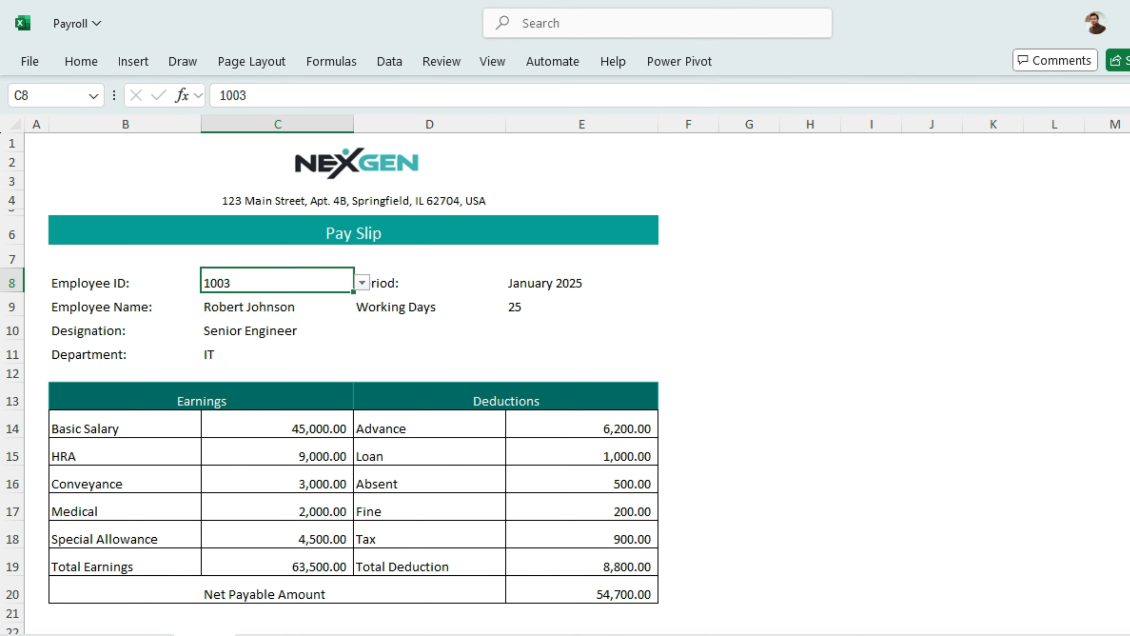
{"action": "key", "text": "alt+Down"}
{"action": "key", "text": "Down"}
{"action": "key", "text": "Return"}
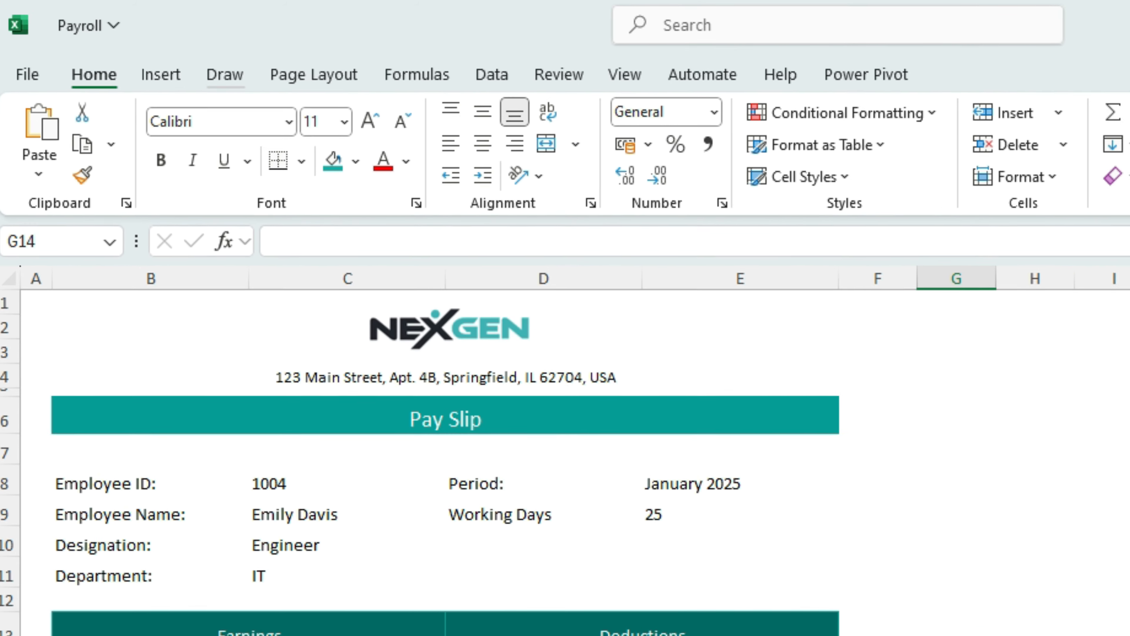
- Draw a rectangle about 16.8 cm wide beside the pay slip, across columns F to O, and fill it with the recent dark navy colour
{"action": "left_click", "coordinate": [132, 61]}
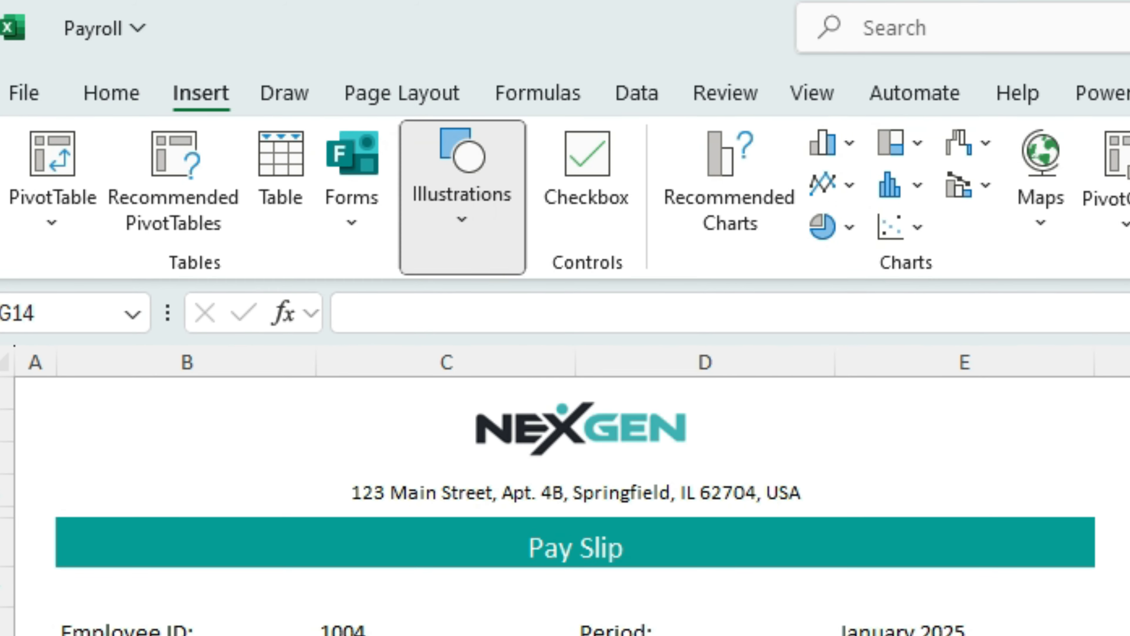
{"action": "left_click", "coordinate": [462, 196]}
{"action": "left_click", "coordinate": [517, 319]}
{"action": "left_click", "coordinate": [625, 468]}
{"action": "mouse_move", "coordinate": [852, 342]}
{"action": "left_mouse_down"}
{"action": "mouse_move", "coordinate": [1061, 552]}
{"action": "mouse_move", "coordinate": [1129, 565]}
{"action": "mouse_move", "coordinate": [1099, 514]}
{"action": "mouse_move", "coordinate": [1129, 516]}
{"action": "left_mouse_up"}
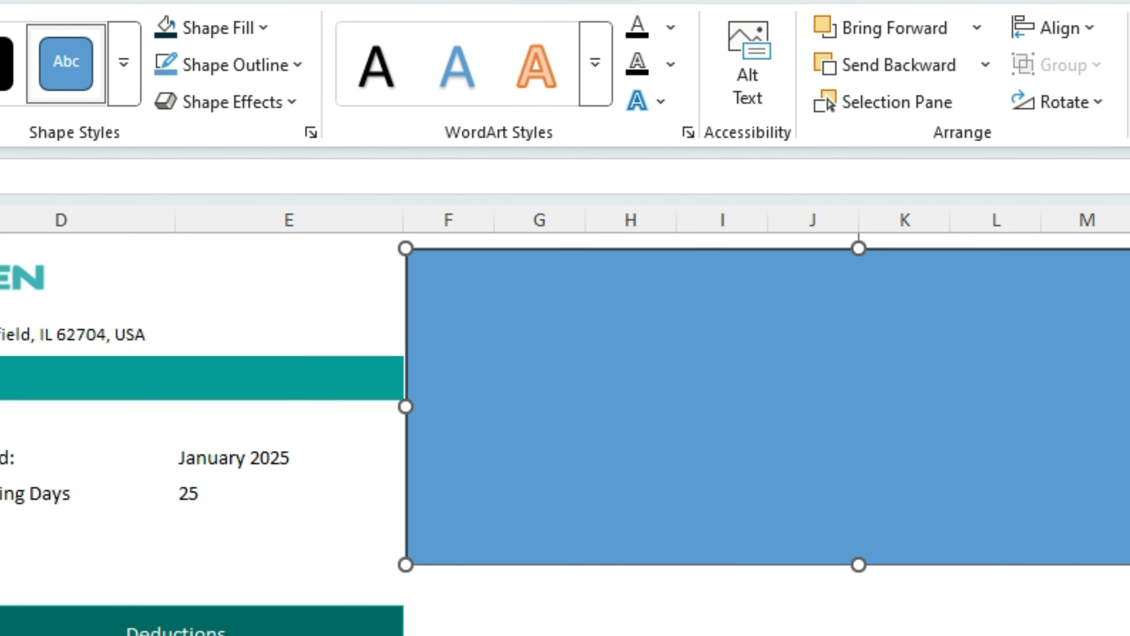
{"action": "left_click", "coordinate": [218, 28]}
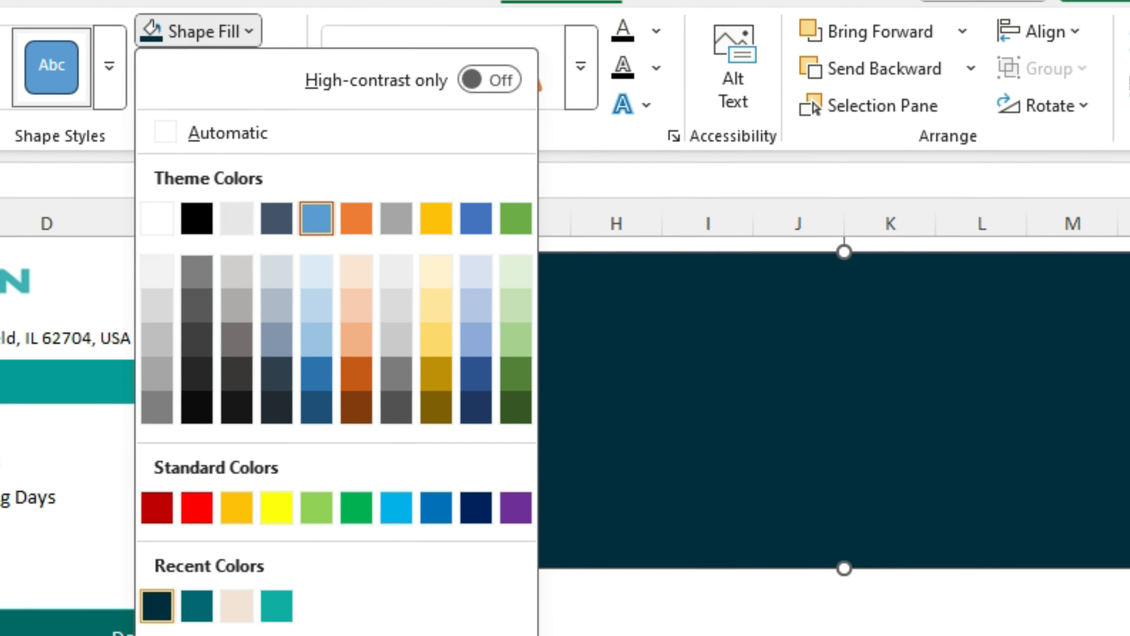
{"action": "left_click", "coordinate": [256, 623]}
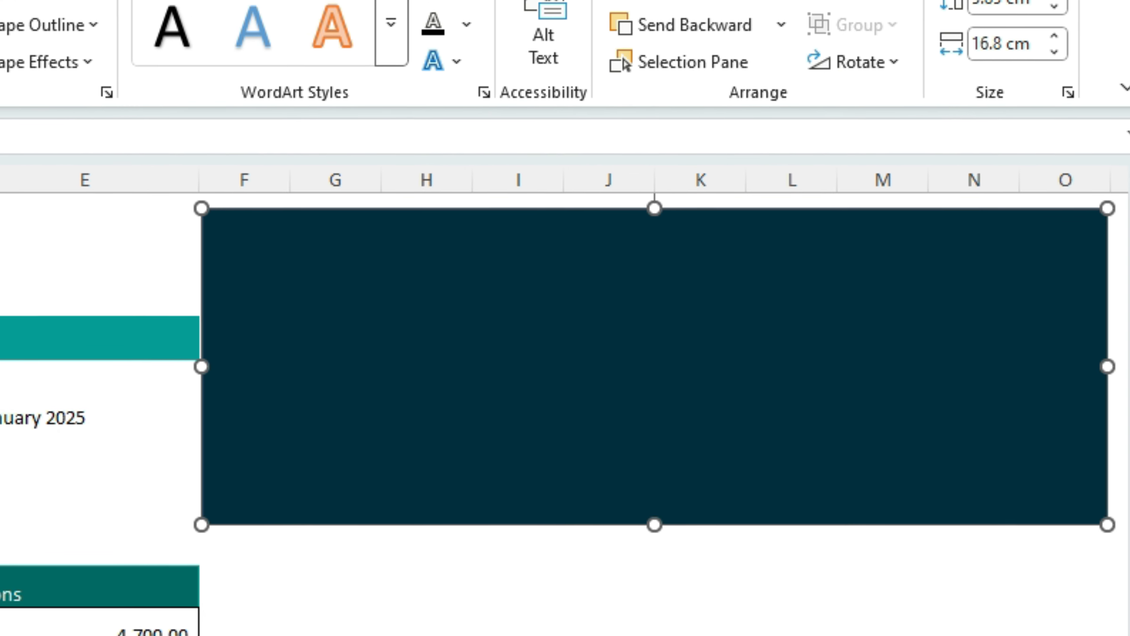
- Draw a bar about 15.19 cm by 0.95 cm in the lower part of the navy panel, fill it white and name the shape PATH
{"action": "left_click_drag", "start_coordinate": [239, 395], "coordinate": [1051, 445]}
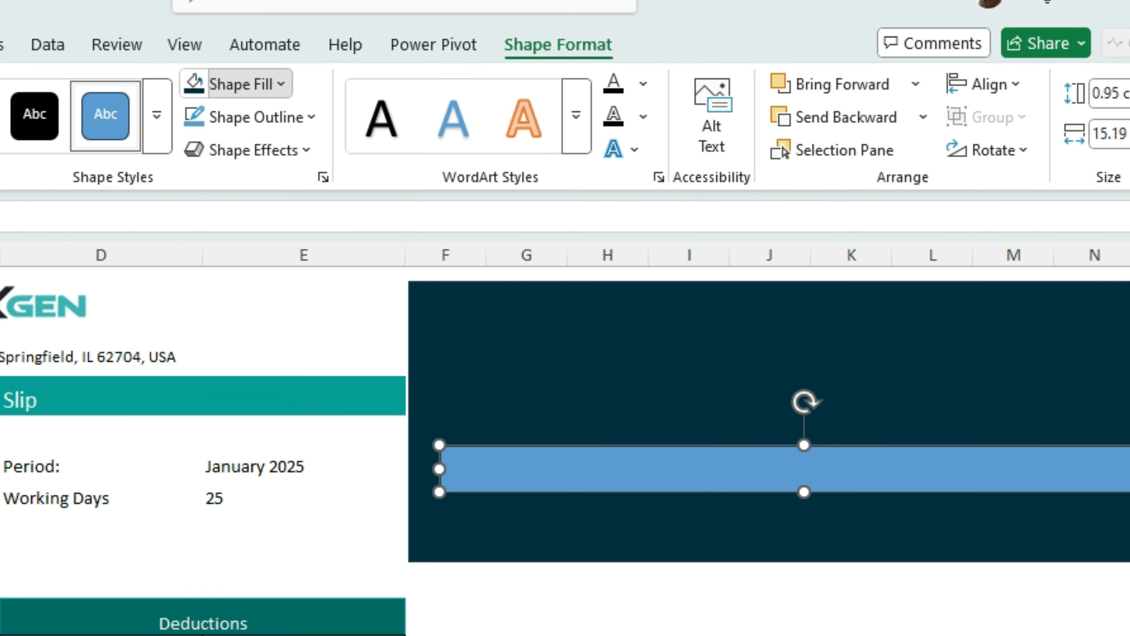
{"action": "left_click", "coordinate": [281, 84]}
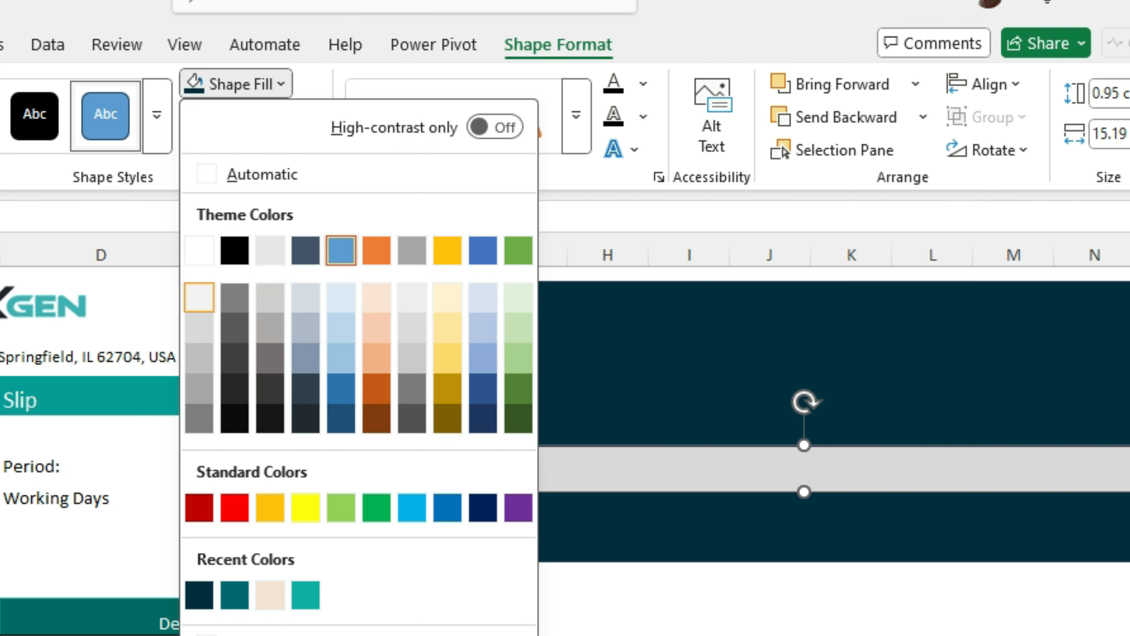
{"action": "left_click", "coordinate": [199, 249]}
{"action": "left_click", "coordinate": [64, 217]}
{"action": "type", "text": "PATH"}
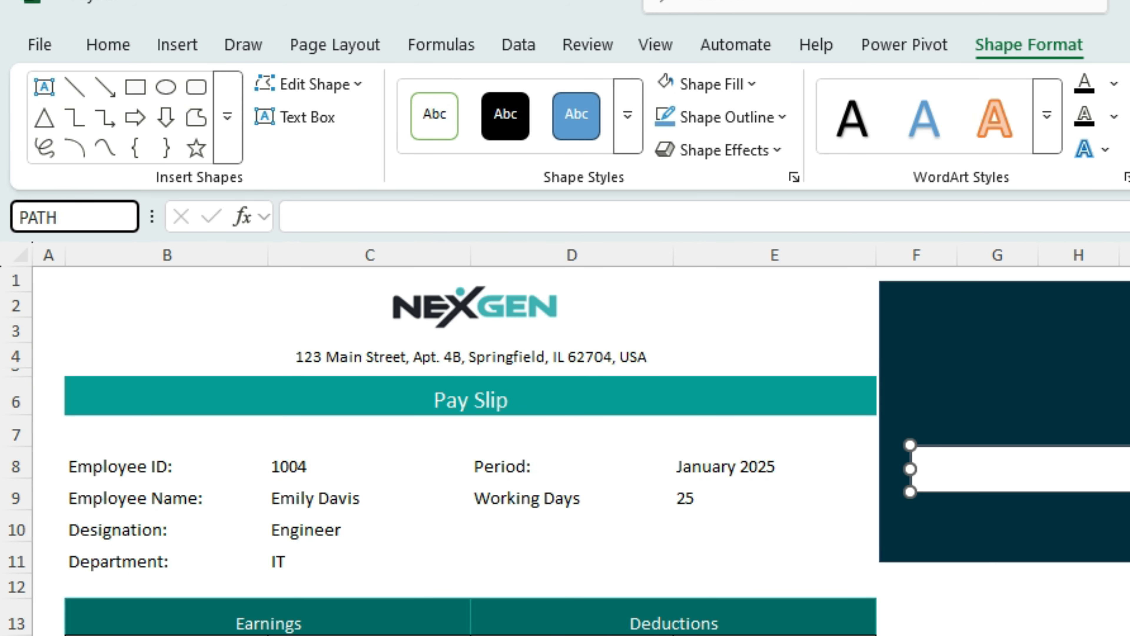
{"action": "key", "text": "Return"}
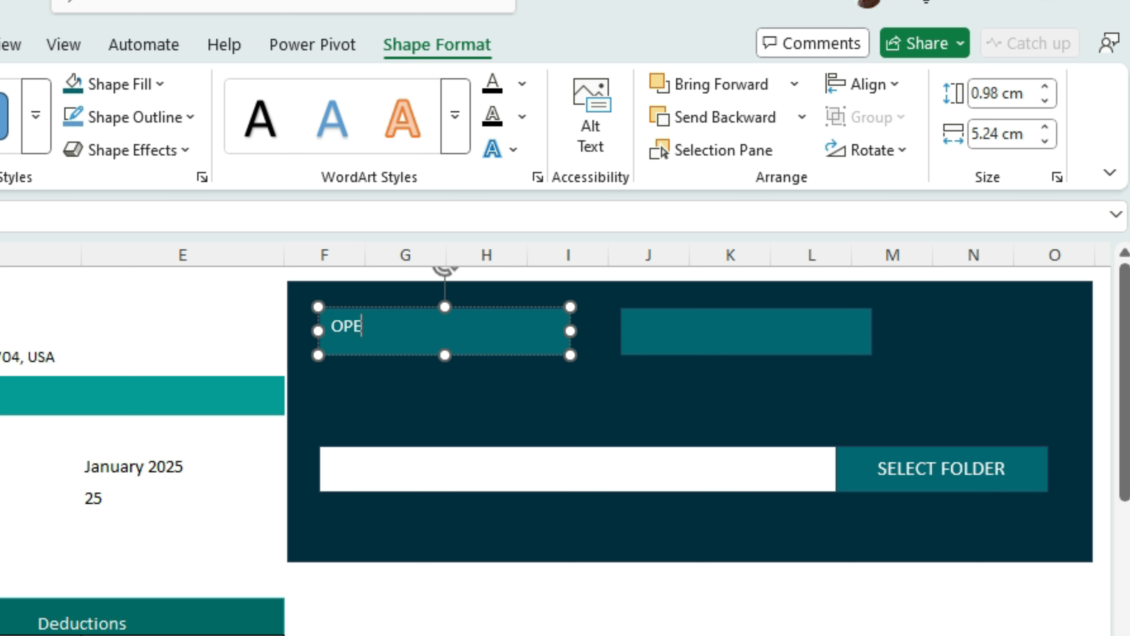
- Label the two teal rectangles at the panel's upper edge OPEN FOLDER and CREATE FILES
{"action": "type", "text": "N FOLDER"}
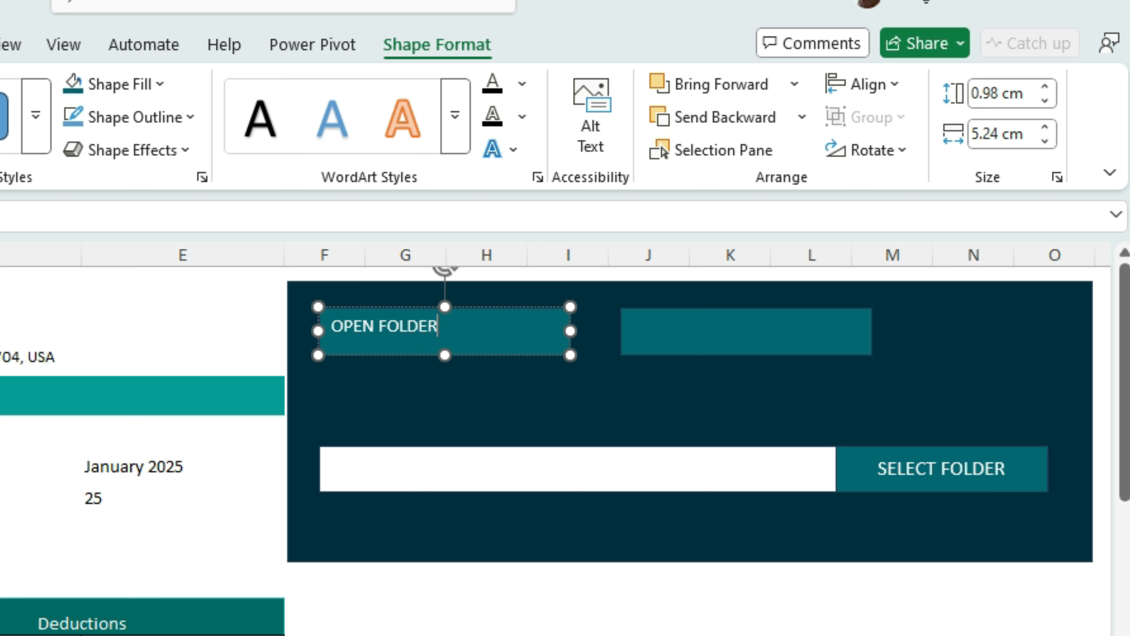
{"action": "left_click", "coordinate": [746, 331]}
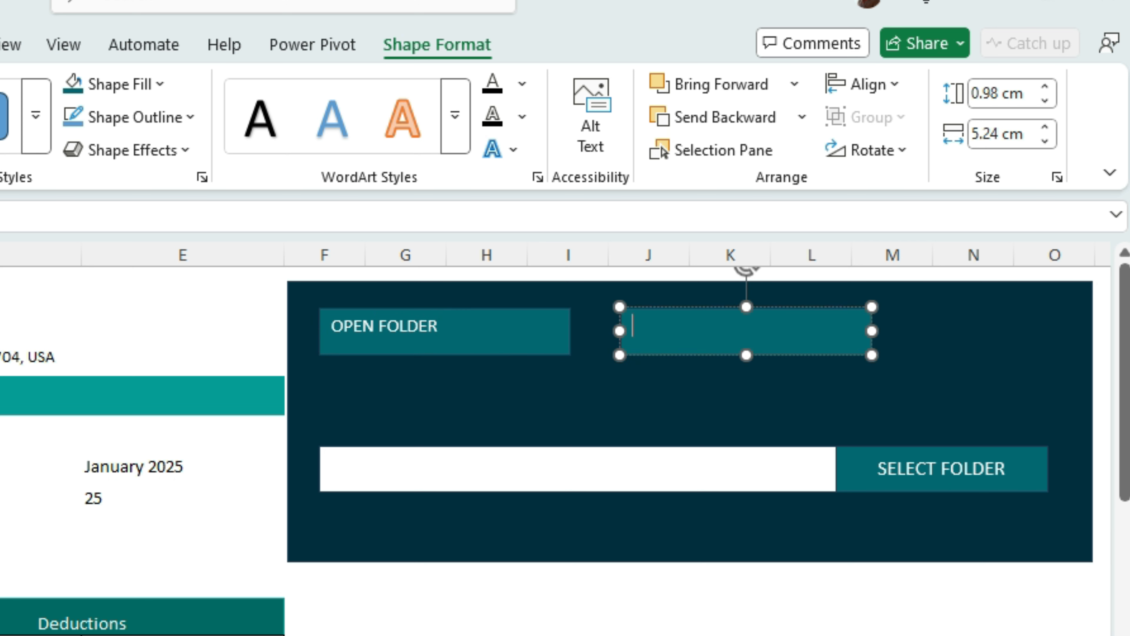
{"action": "type", "text": "CREATE FILES"}
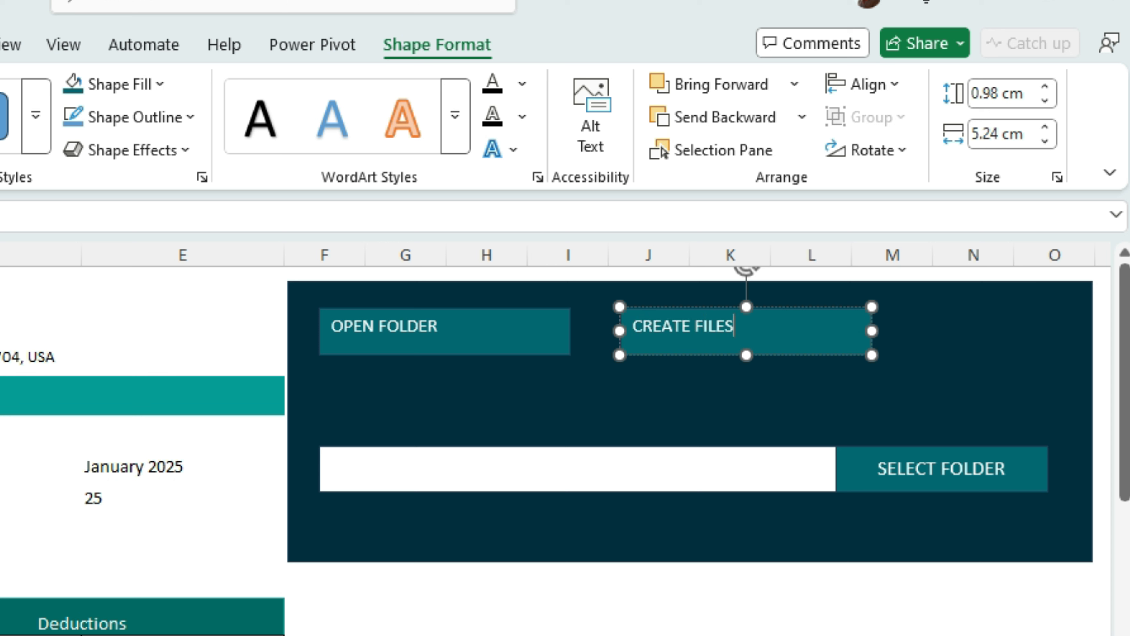
- Centre the CREATE FILES and OPEN FOLDER labels horizontally and vertically within their shapes
{"action": "key", "text": "alt+h"}
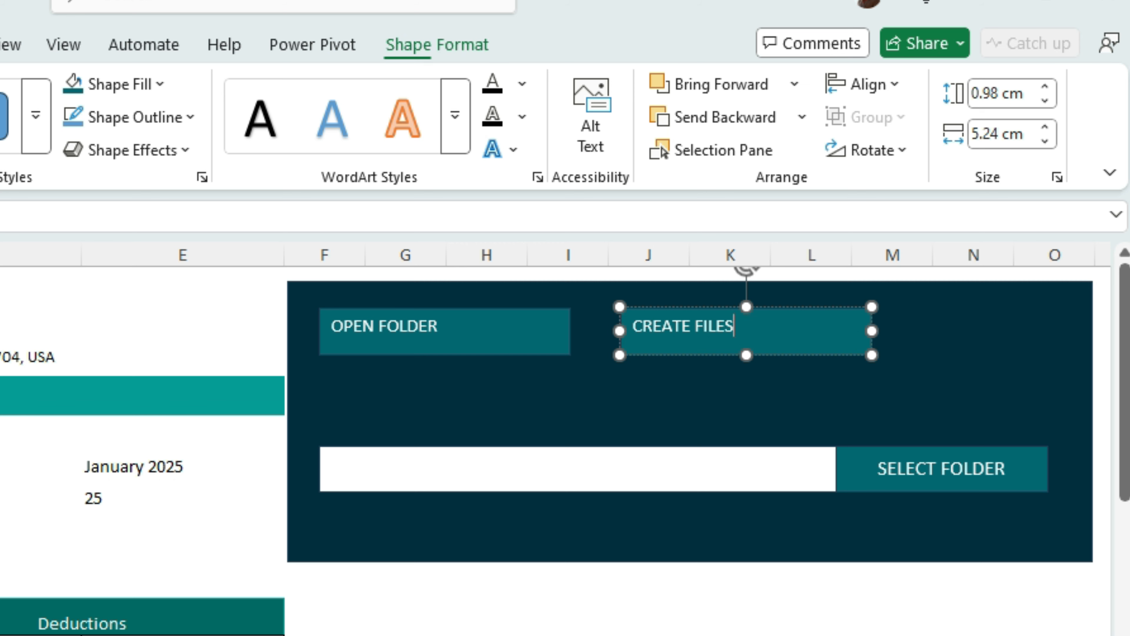
{"action": "key", "text": "a"}
{"action": "key", "text": "c"}
{"action": "key", "text": "alt+h"}
{"action": "key", "text": "a"}
{"action": "key", "text": "m"}
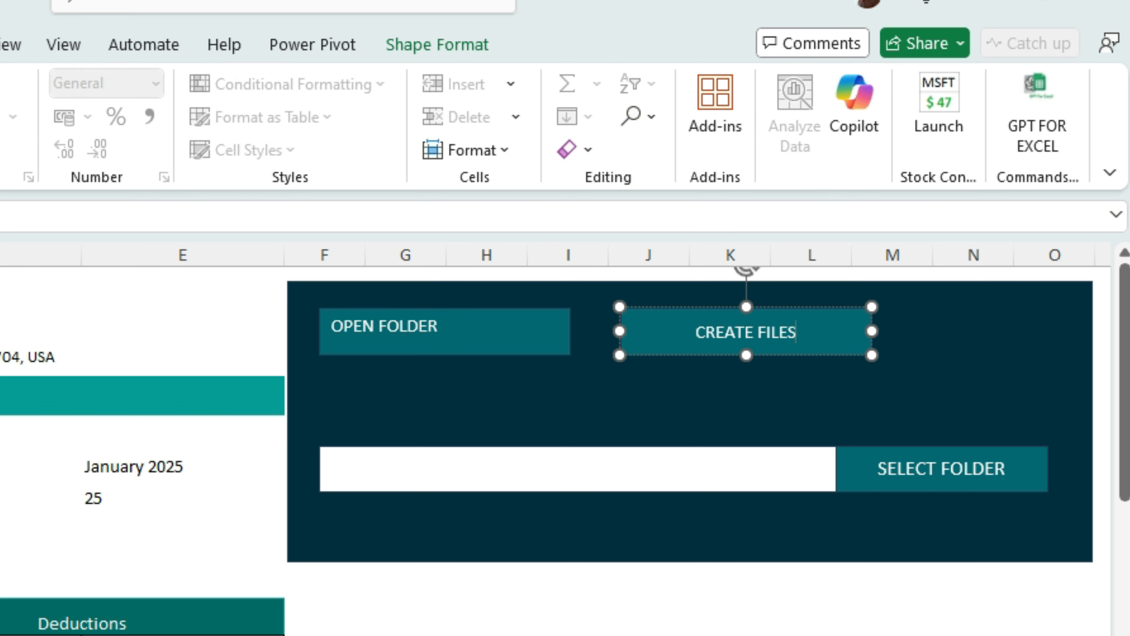
{"action": "left_click", "coordinate": [471, 332]}
{"action": "key", "text": "alt+h"}
{"action": "key", "text": "a"}
{"action": "key", "text": "c"}
{"action": "key", "text": "alt+h"}
{"action": "key", "text": "a"}
{"action": "key", "text": "m"}
{"action": "key", "text": "Escape"}
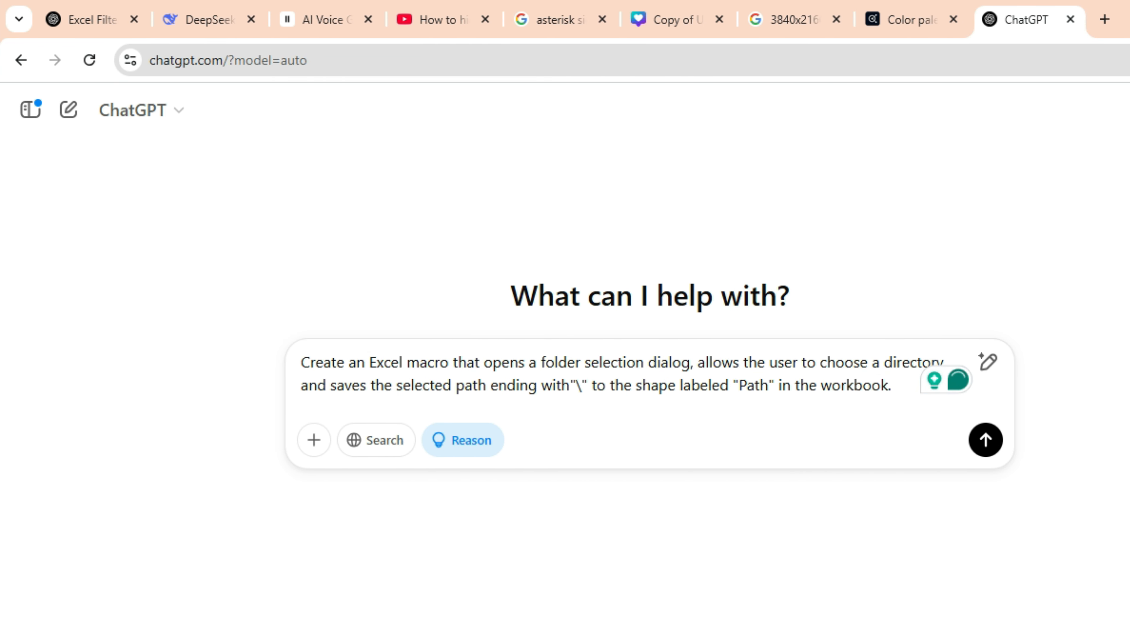
- Submit the prepared ChatGPT prompt for an Excel folder-selection macro that writes to the "Path" shape, and copy the generated VBA code
{"action": "key", "text": "Return"}
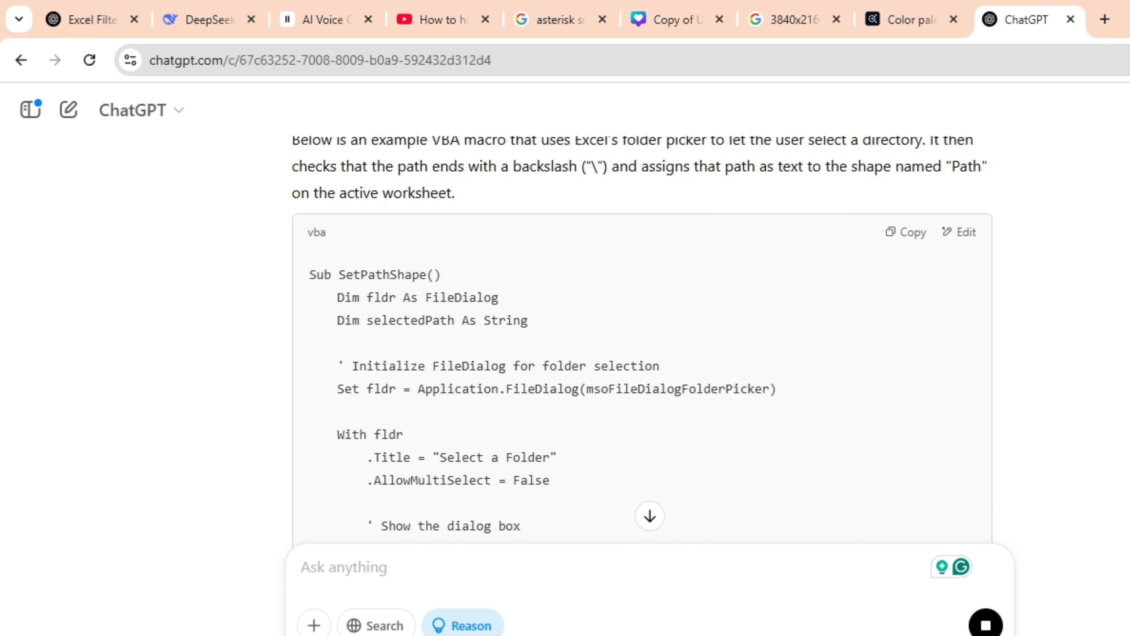
{"action": "left_click", "coordinate": [906, 154]}
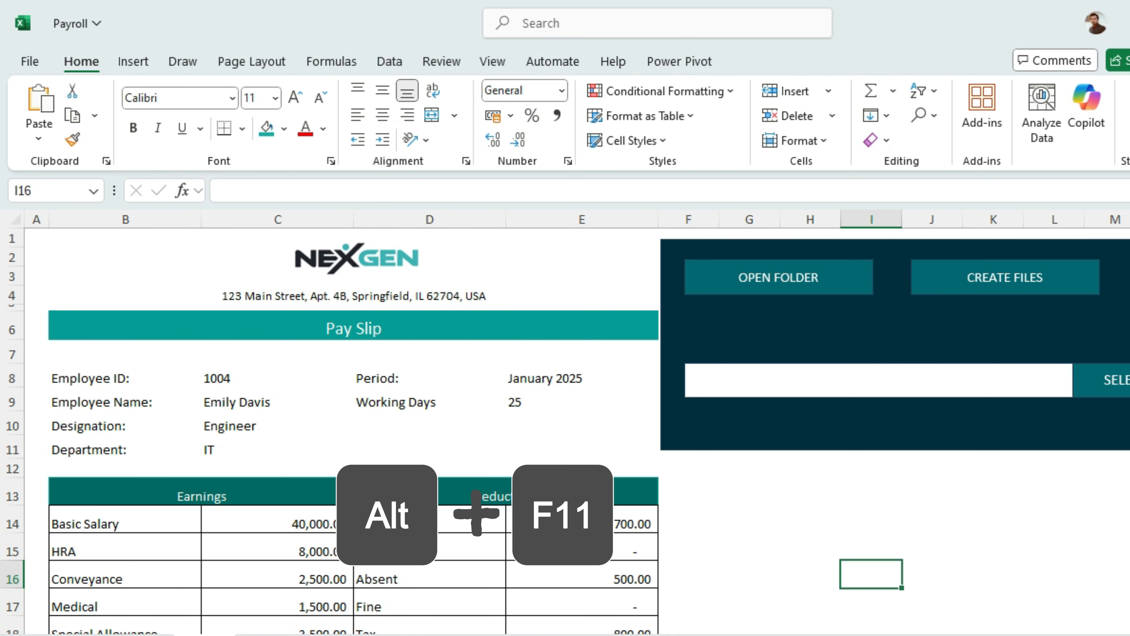
- Switch to the workbook's Visual Basic editor, paste the copied macro code into a new module, and return to the worksheet
{"action": "key", "text": "alt+F11"}
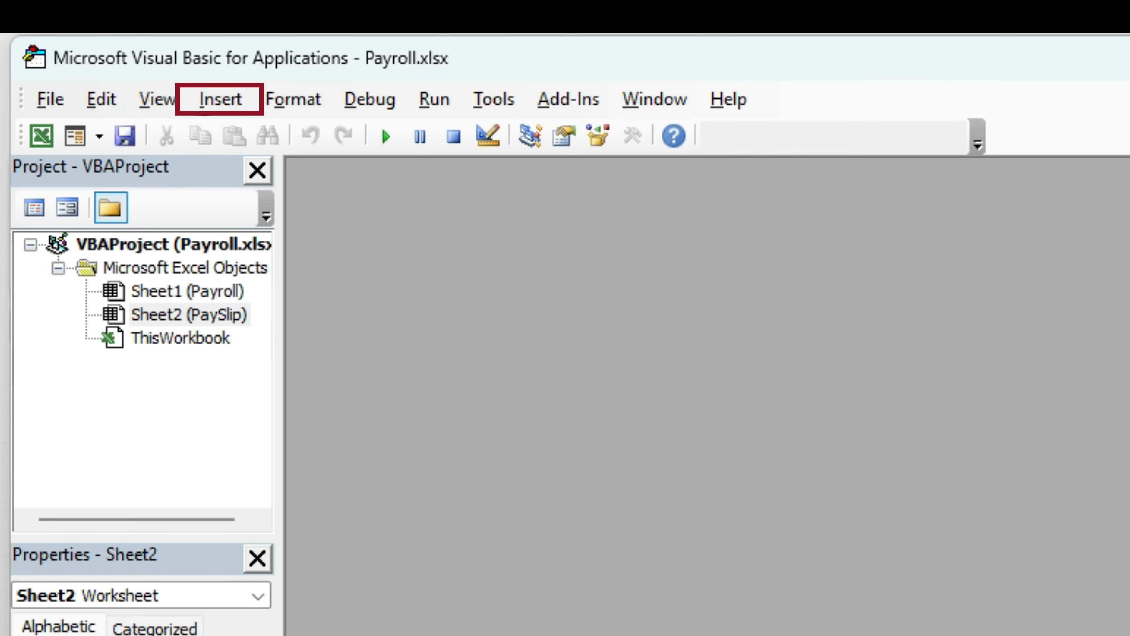
{"action": "left_click", "coordinate": [220, 99]}
{"action": "left_click", "coordinate": [270, 198]}
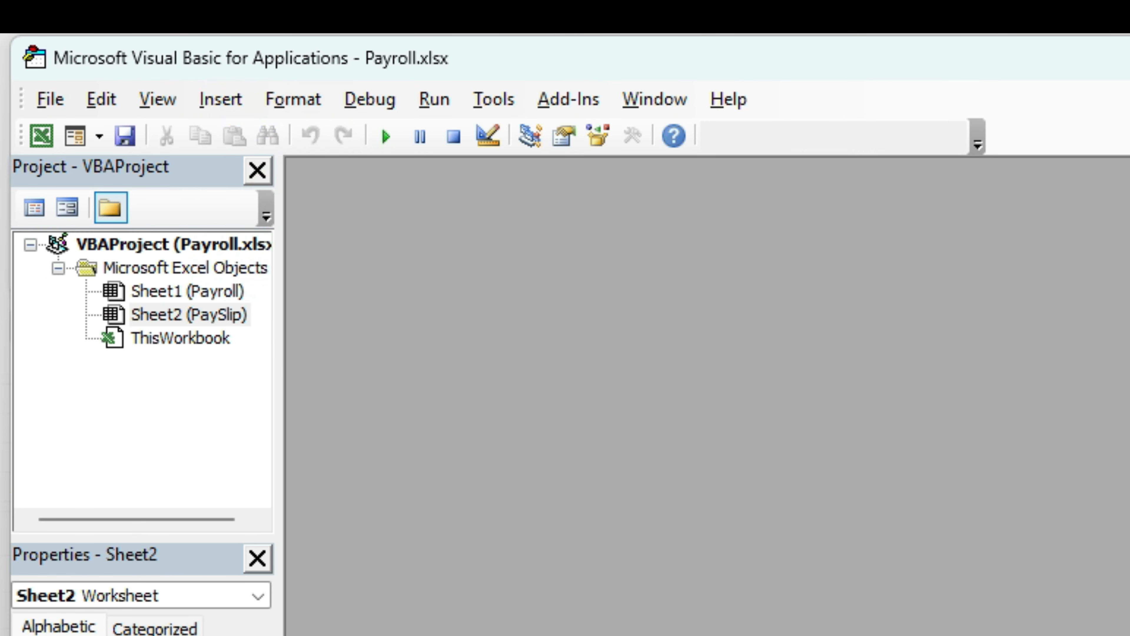
{"action": "key", "text": "ctrl+v"}
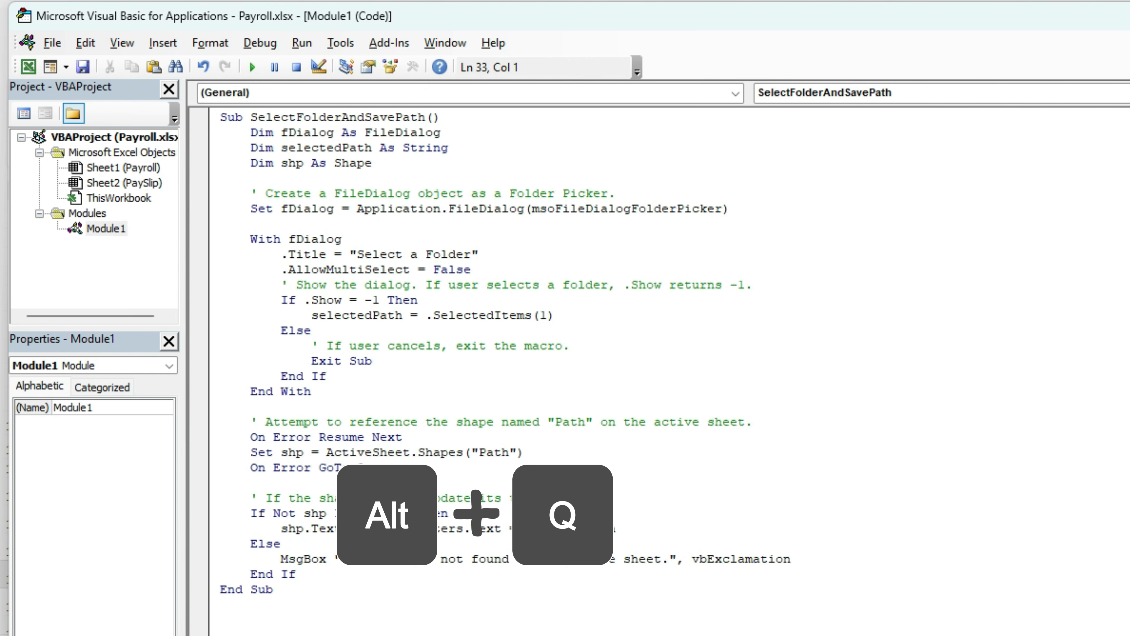
{"action": "key", "text": "alt+q"}
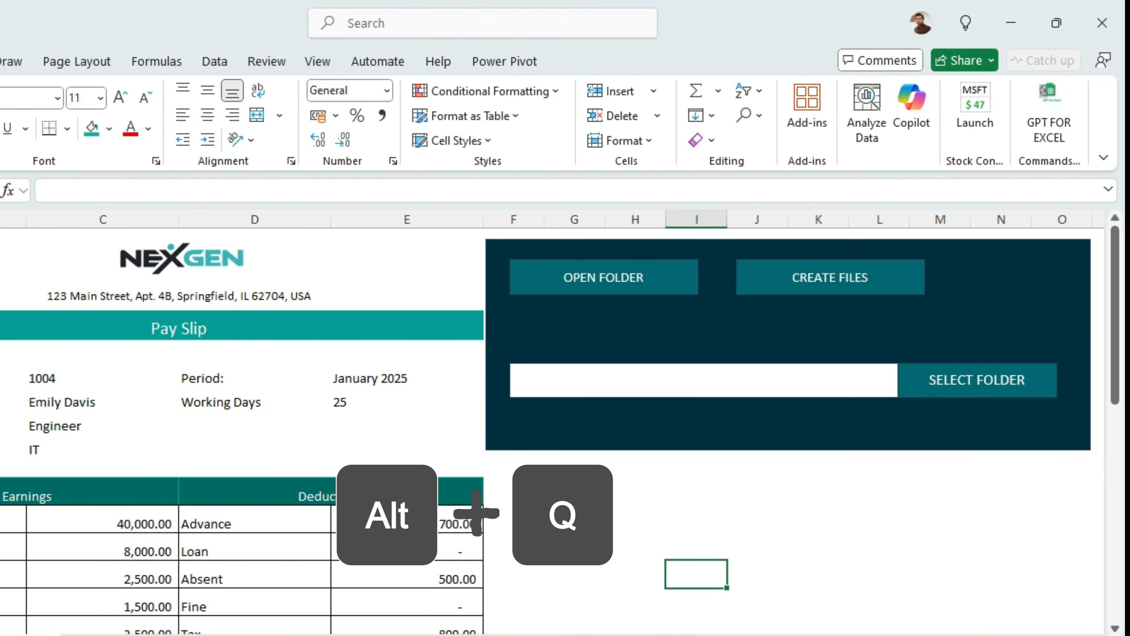
- Assign the SelectFolderAndSavePath macro to the SELECT FOLDER shape and deselect the shape
{"action": "right_click", "coordinate": [925, 390]}
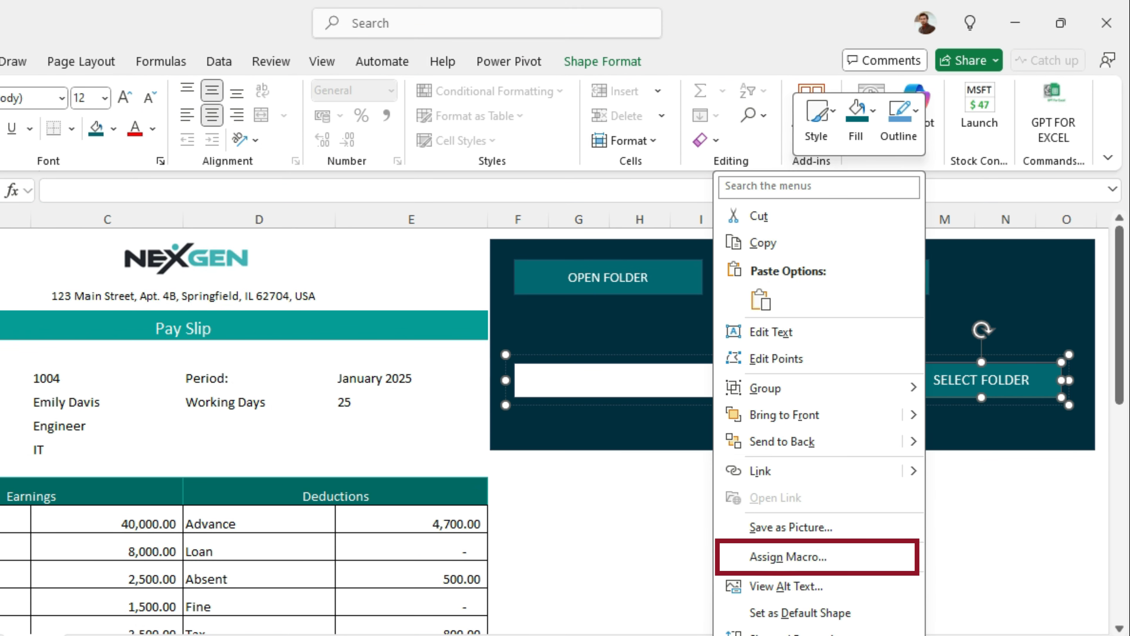
{"action": "left_click", "coordinate": [788, 557]}
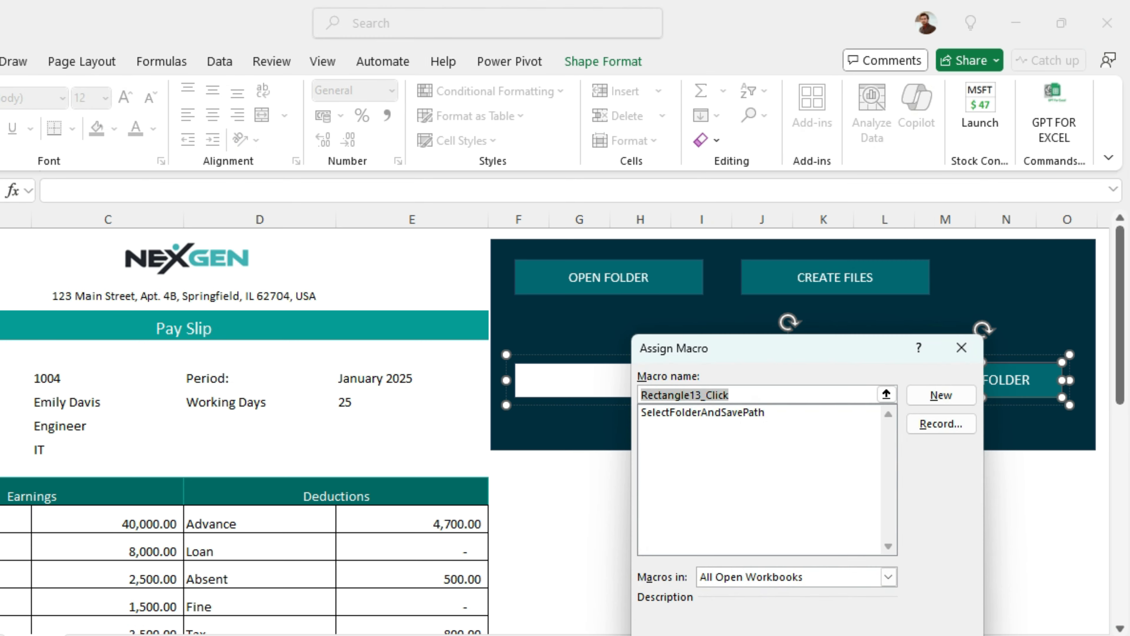
{"action": "left_click", "coordinate": [703, 412]}
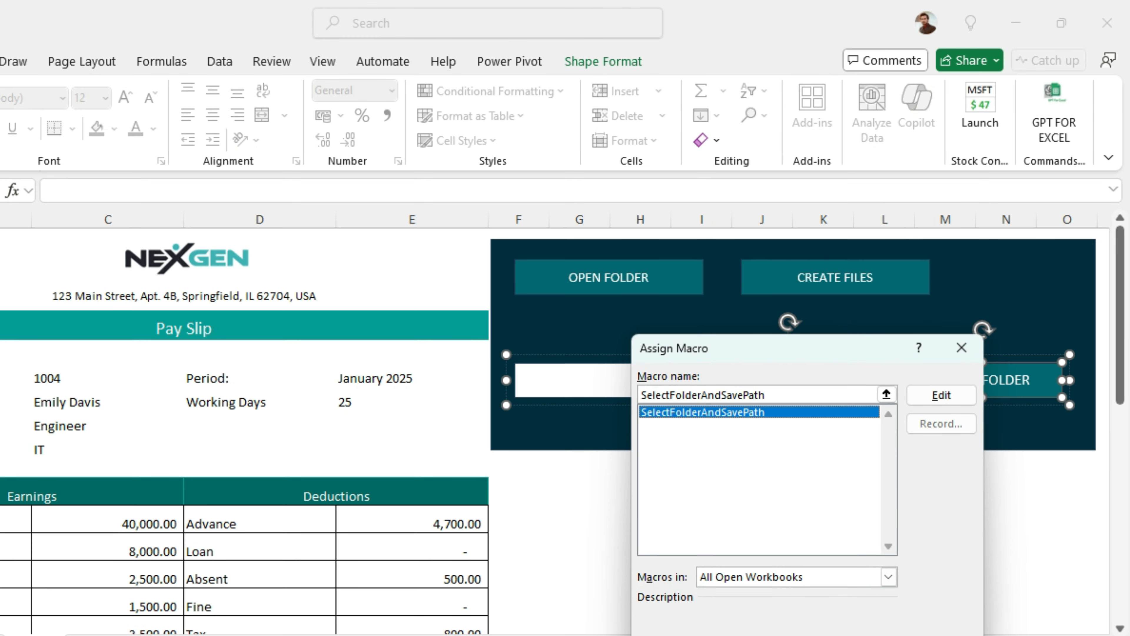
{"action": "key", "text": "Return"}
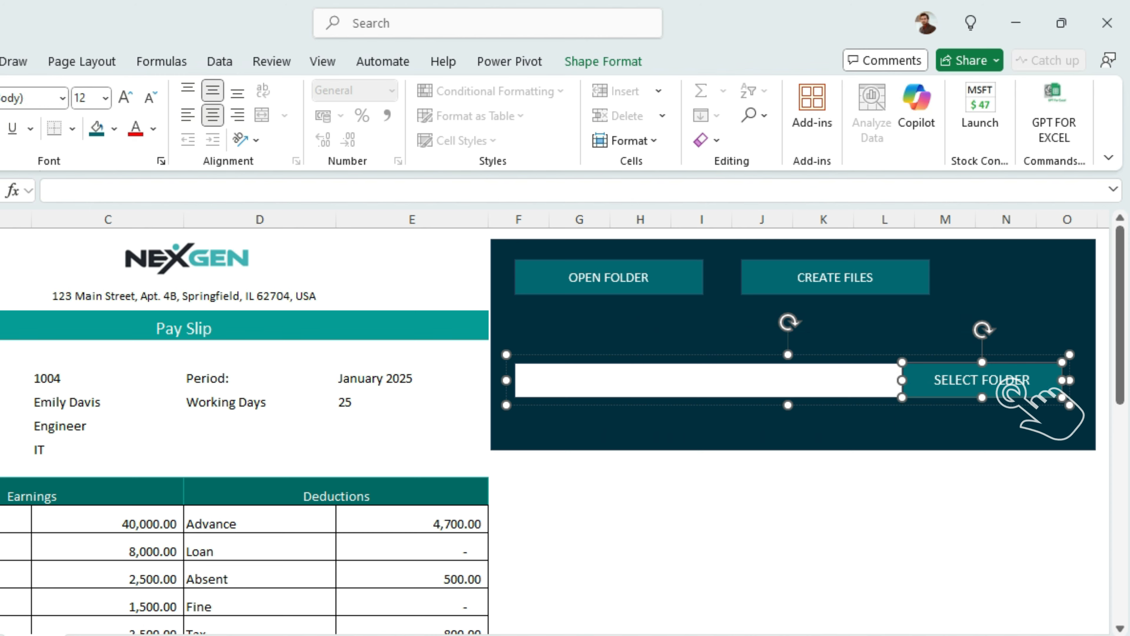
{"action": "left_click", "coordinate": [822, 467]}
- Run the SELECT FOLDER macro and choose the PaySlips folder in Documents as the save path
{"action": "left_click", "coordinate": [987, 380]}
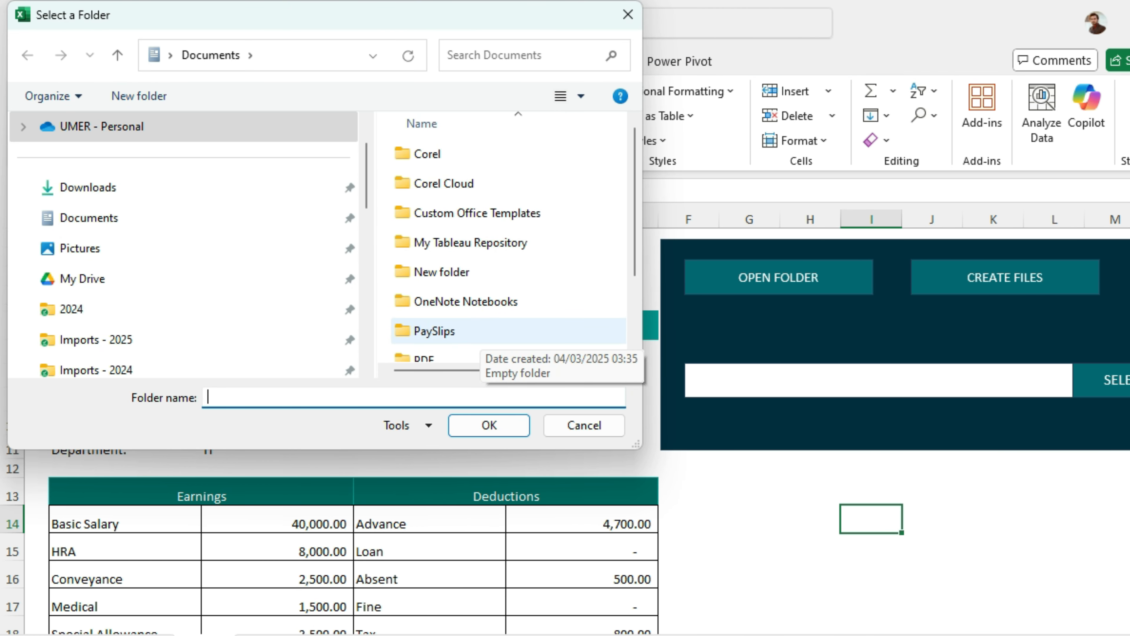
{"action": "left_click", "coordinate": [434, 330]}
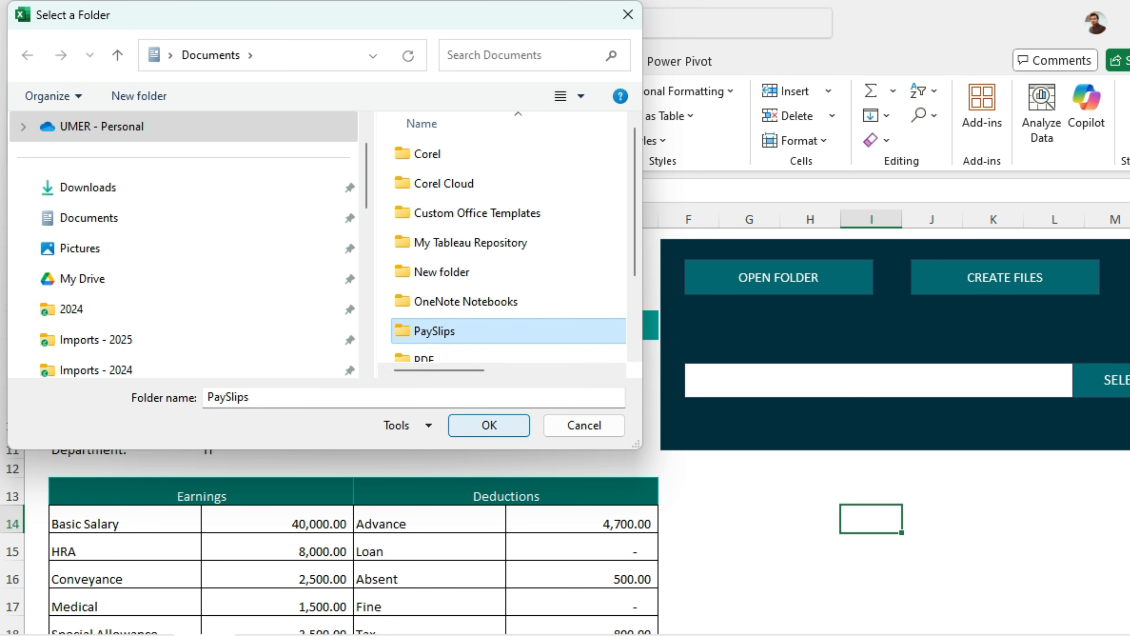
{"action": "left_click", "coordinate": [489, 424]}
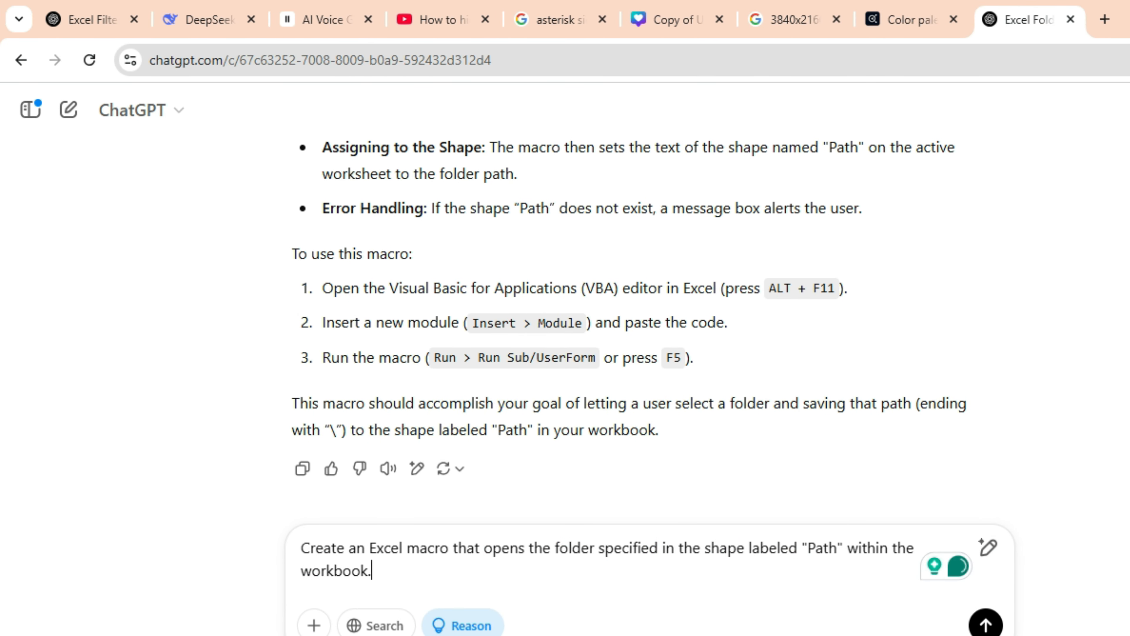
- Submit the prepared ChatGPT prompt for a macro that opens the folder specified in the "Path" shape, and copy the generated VBA code
{"action": "key", "text": "Return"}
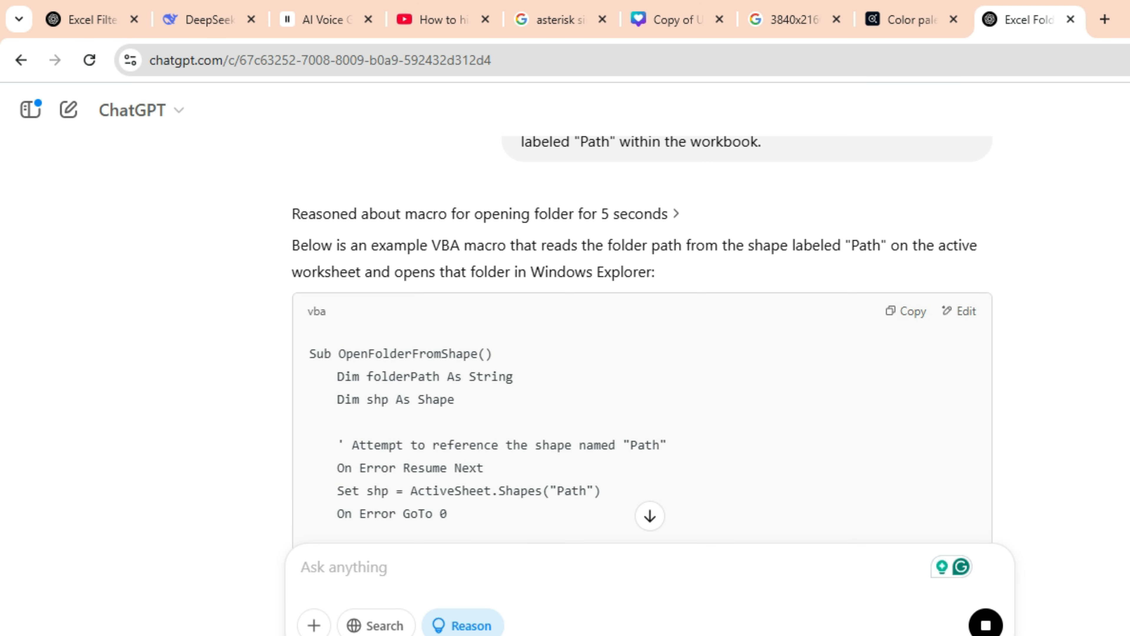
{"action": "left_click", "coordinate": [906, 311]}
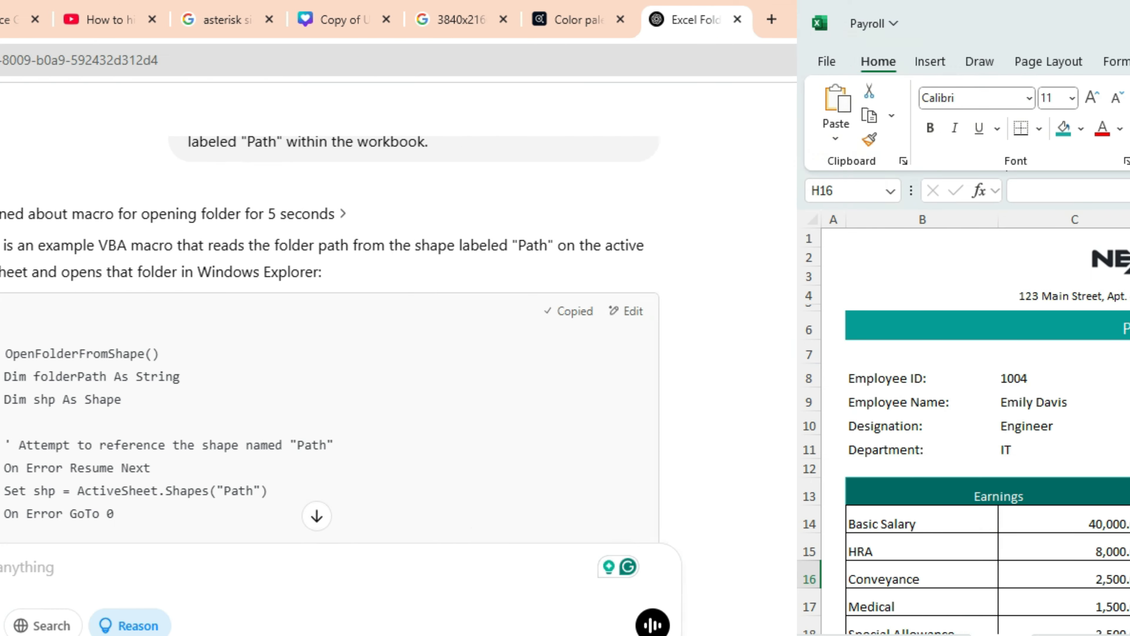
- Switch to the Payroll workbook's Visual Basic editor, paste the OpenFolderFromShape code into a new module, and return to the worksheet
{"action": "key", "text": "alt+F11"}
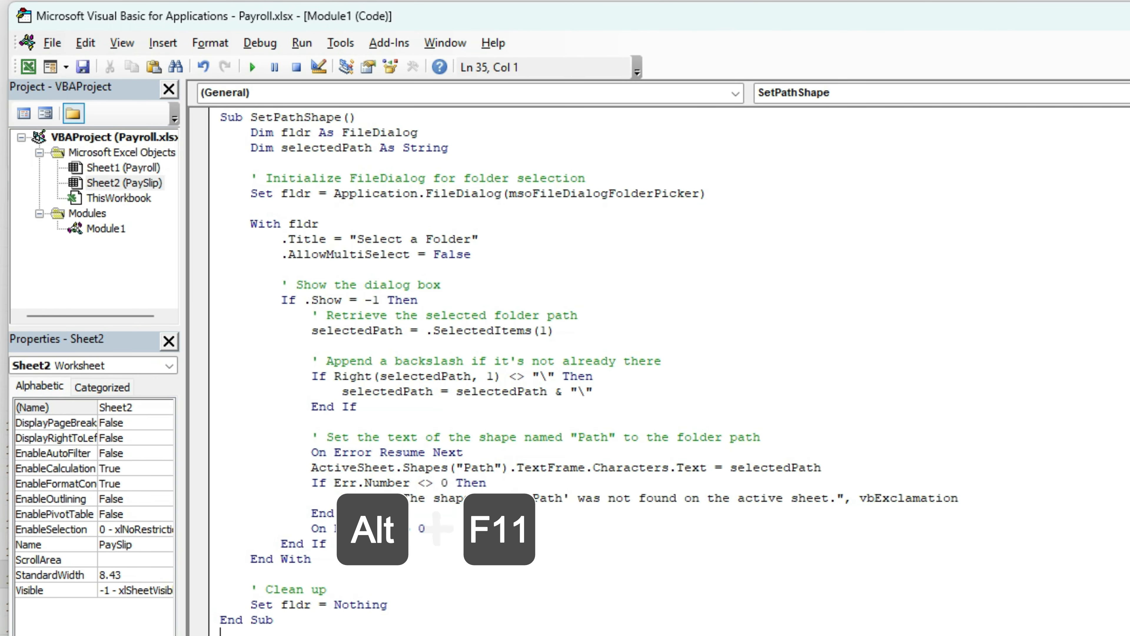
{"action": "left_click", "coordinate": [125, 182]}
{"action": "right_click", "coordinate": [116, 245]}
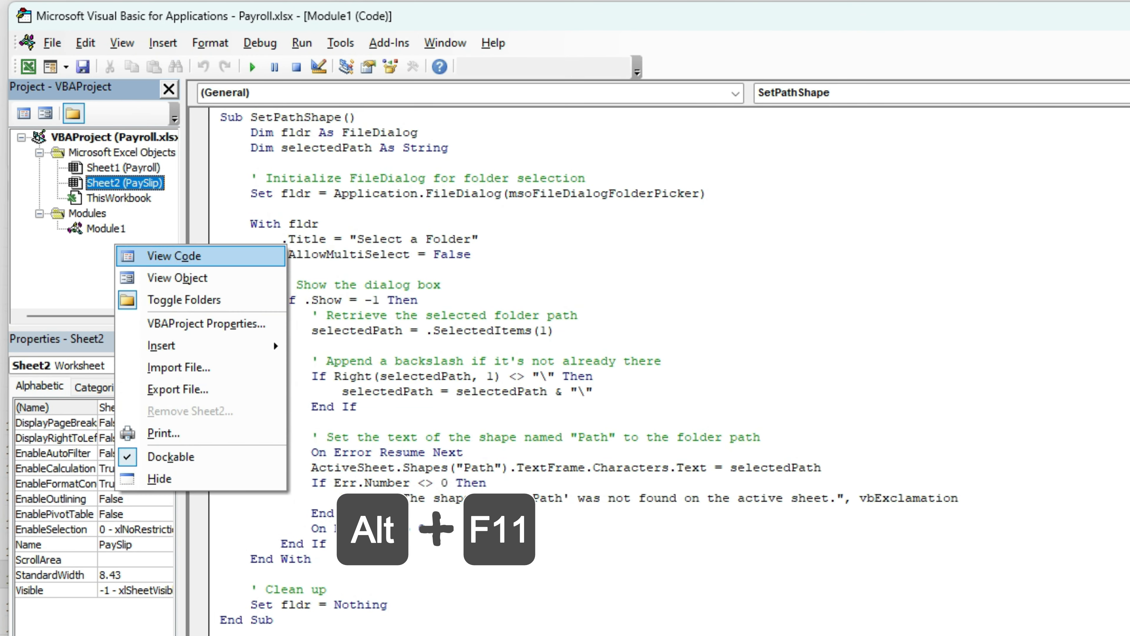
{"action": "mouse_move", "coordinate": [273, 341]}
{"action": "left_click", "coordinate": [338, 369]}
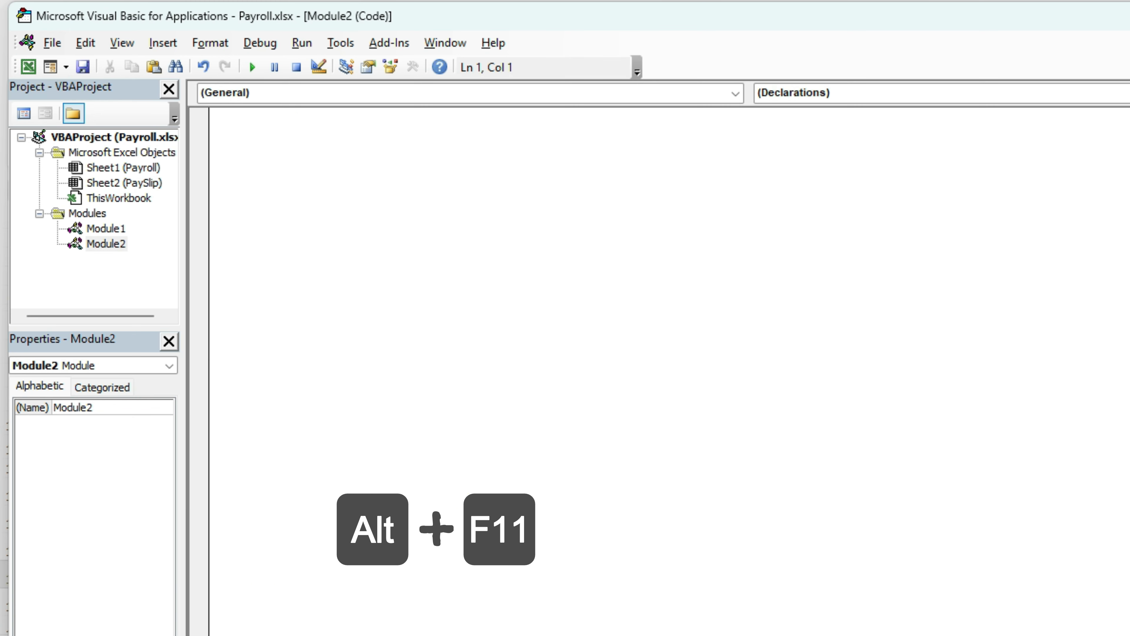
{"action": "key", "text": "ctrl+v"}
{"action": "key", "text": "alt+F11"}
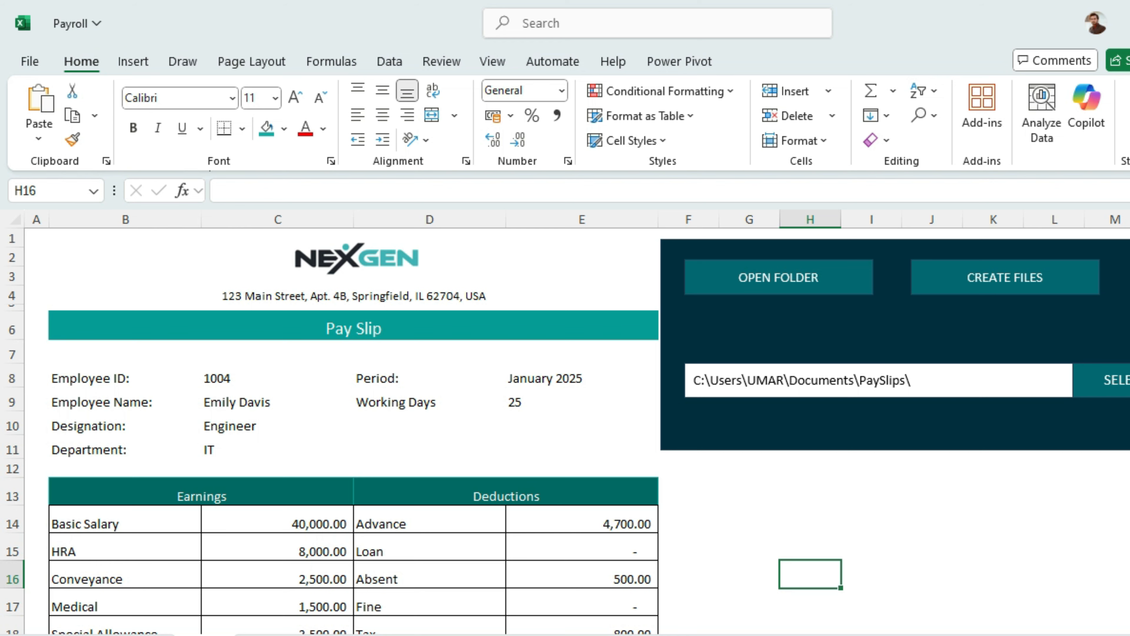
- Assign the OpenFolderFromShape macro to the OPEN FOLDER shape, deselect the shape and test it
{"action": "left_click", "coordinate": [725, 276]}
{"action": "right_click", "coordinate": [725, 276]}
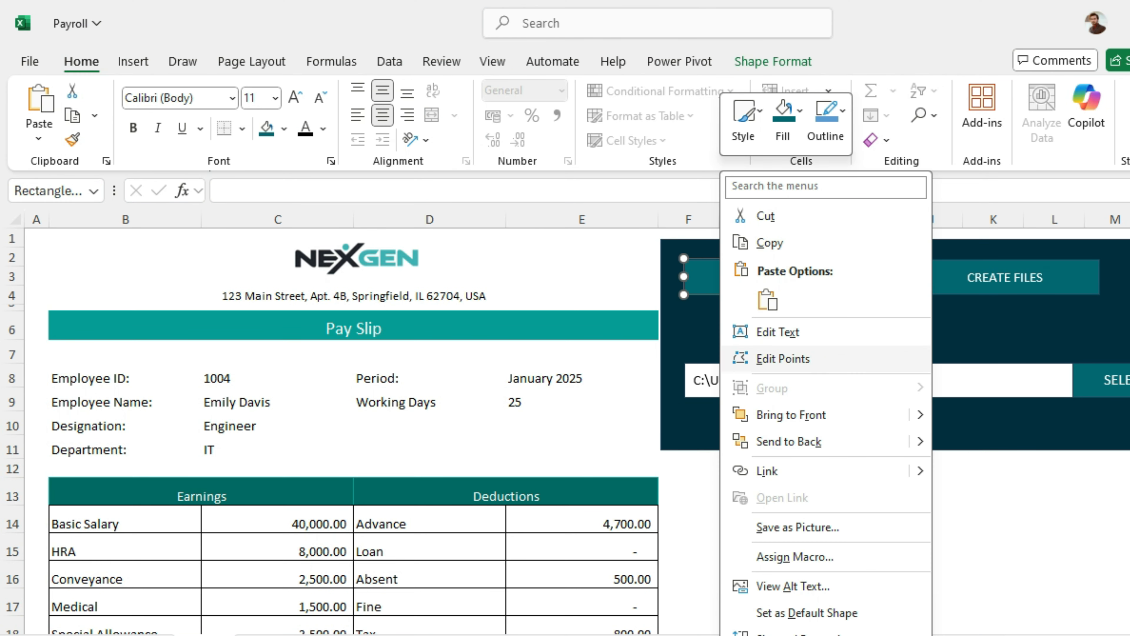
{"action": "left_click", "coordinate": [752, 556]}
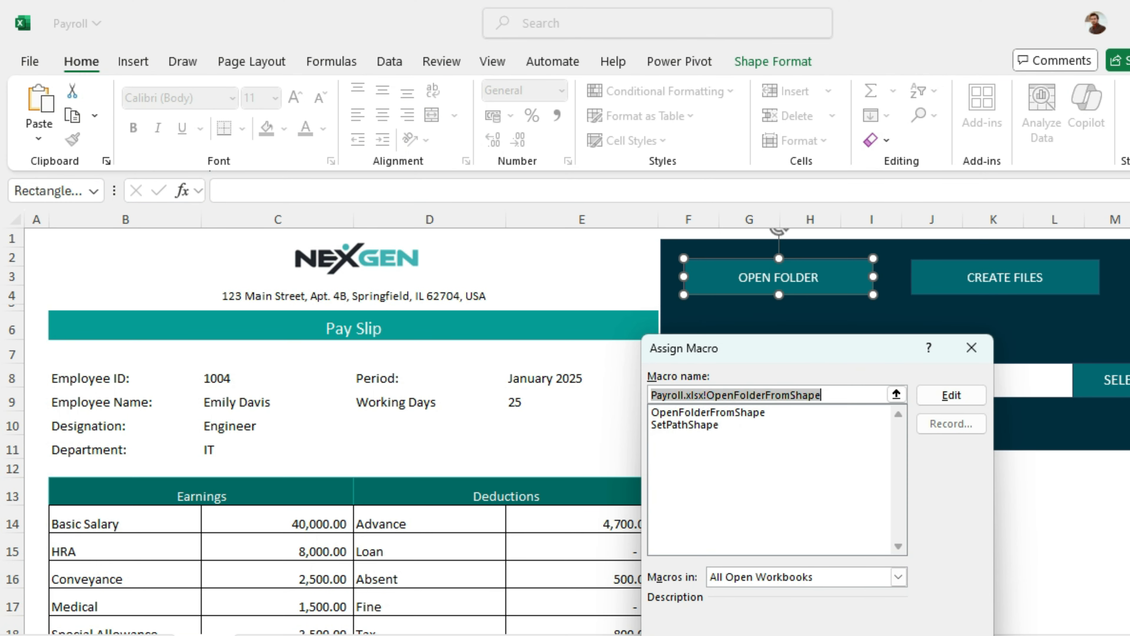
{"action": "left_click", "coordinate": [709, 413]}
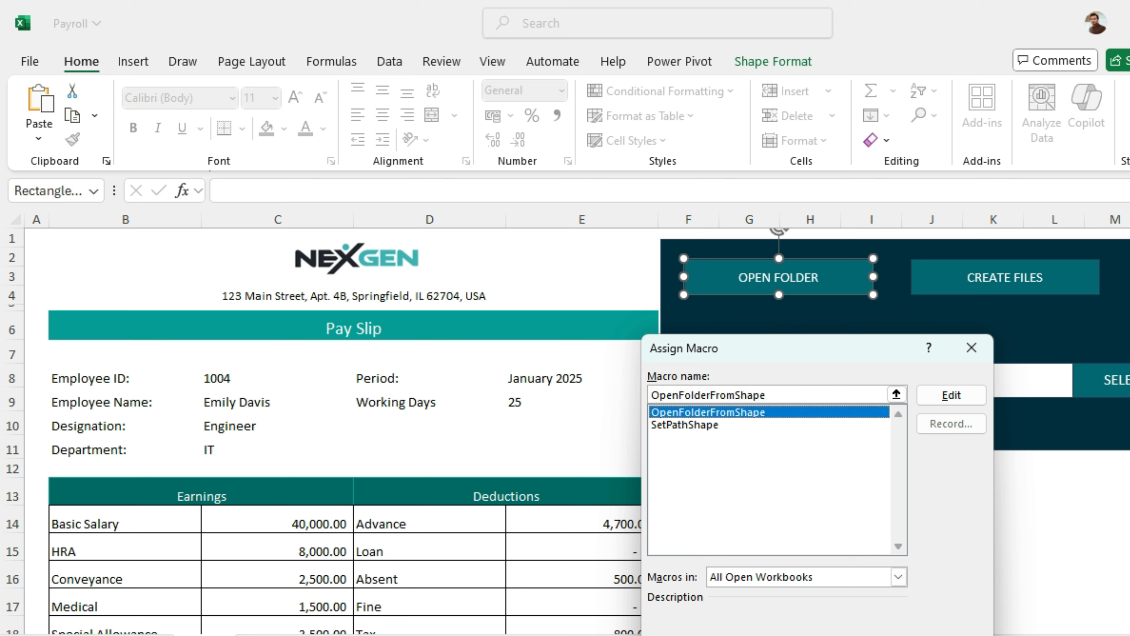
{"action": "left_click", "coordinate": [874, 635]}
{"action": "left_click", "coordinate": [810, 574]}
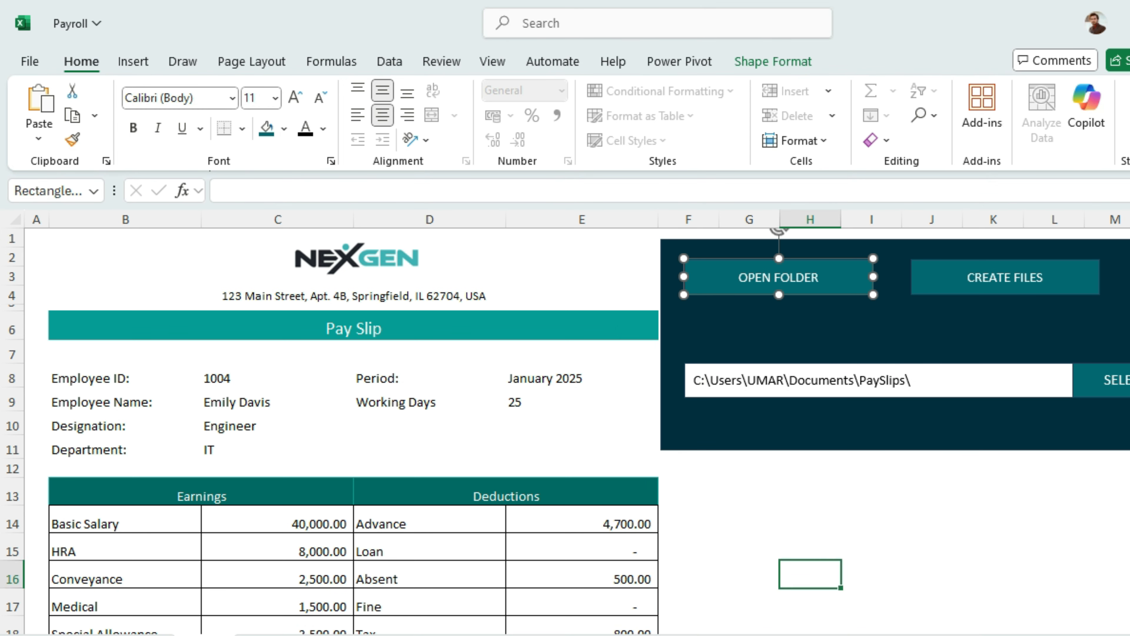
{"action": "left_click", "coordinate": [851, 277]}
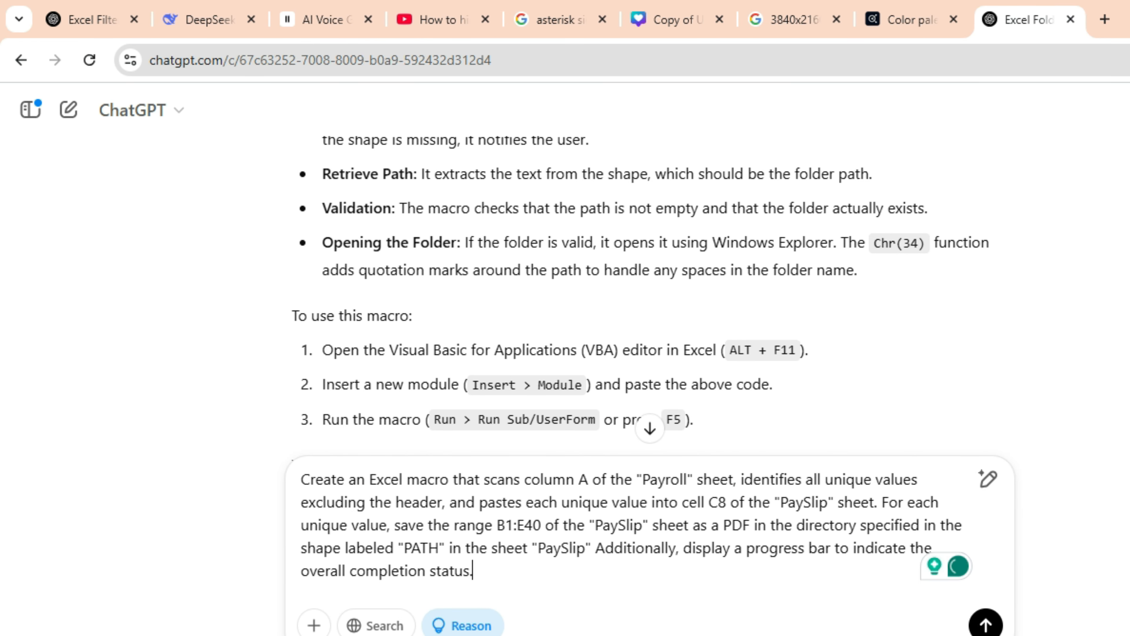
- Submit the prepared ChatGPT prompt for a macro saving PaySlip range B1:E40 as a PDF per unique Payroll value, and copy the GeneratePayslips code
{"action": "key", "text": "Return"}
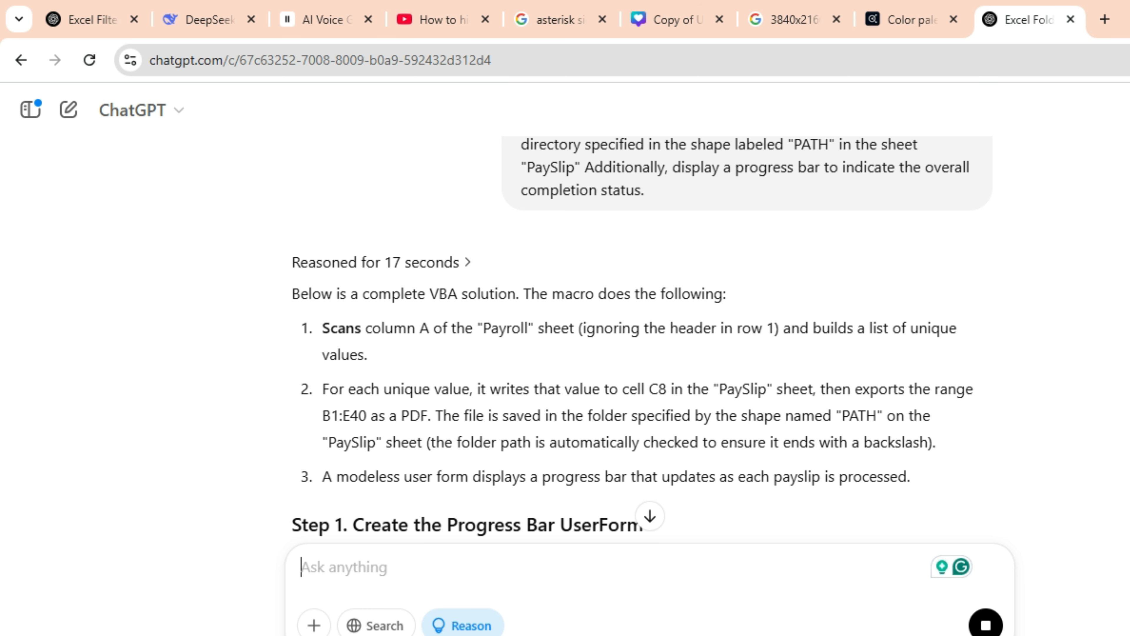
{"action": "scroll", "coordinate": [641, 338], "scroll_direction": "down", "scroll_amount": 8}
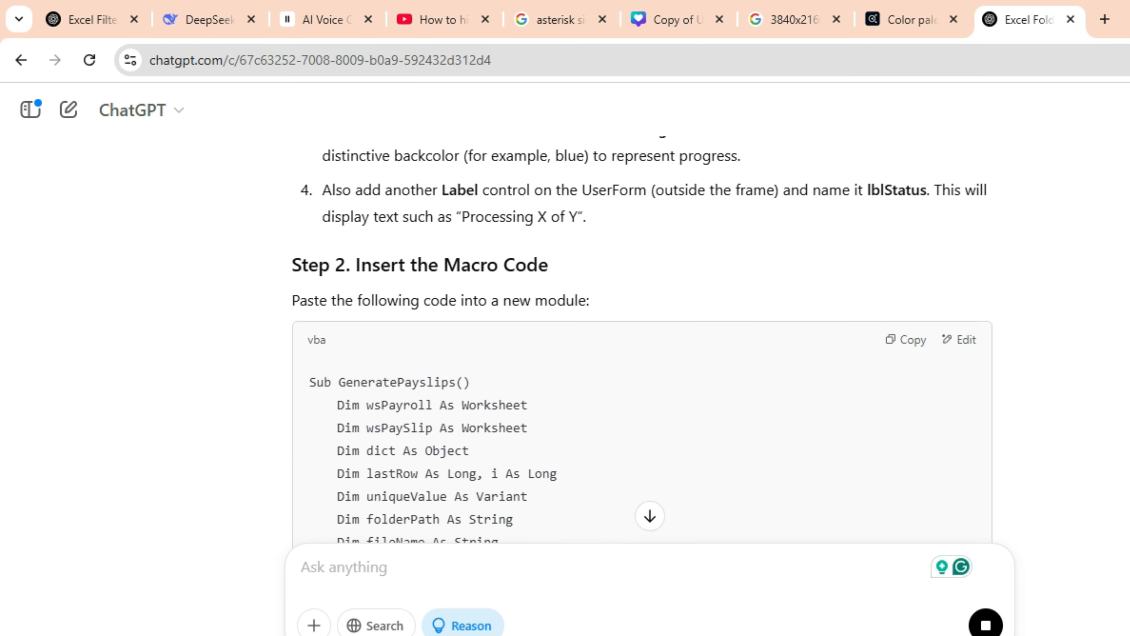
{"action": "left_click", "coordinate": [902, 199]}
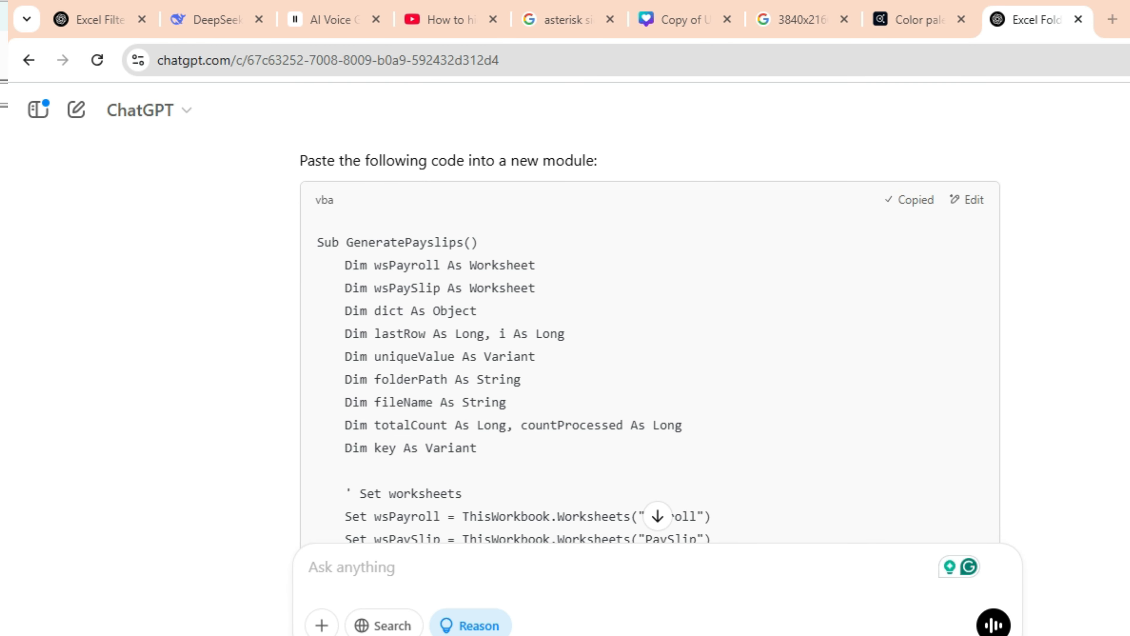
- Switch to the Visual Basic editor, paste the GeneratePayslips code into another new module, and return to the PaySlip sheet
{"action": "key", "text": "alt+F11"}
{"action": "right_click", "coordinate": [83, 264]}
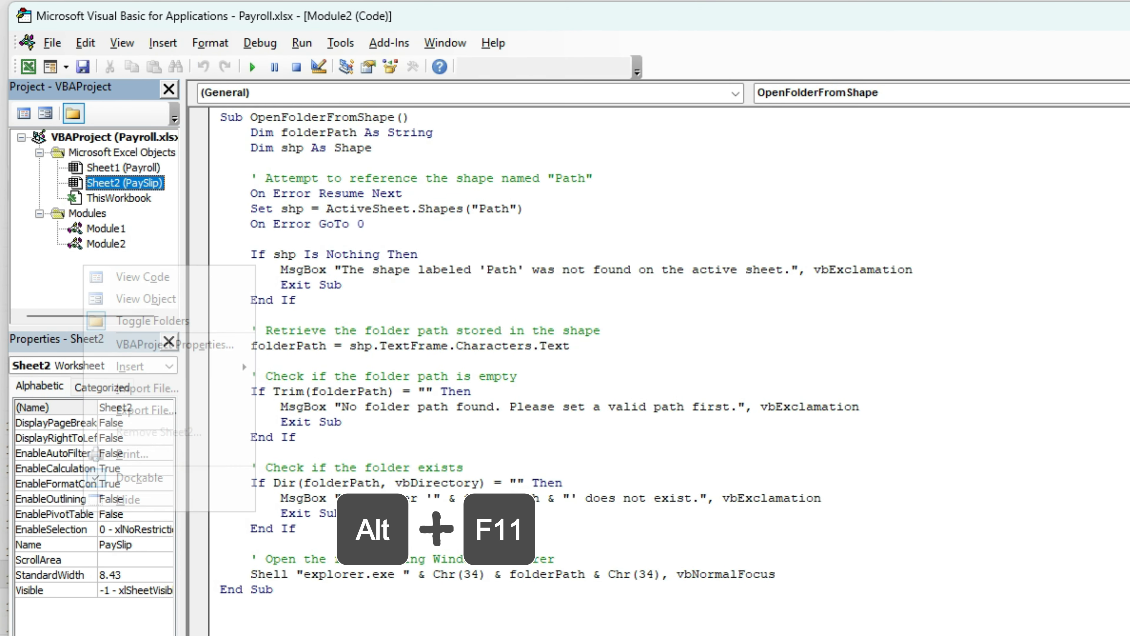
{"action": "mouse_move", "coordinate": [242, 361]}
{"action": "left_click", "coordinate": [308, 390]}
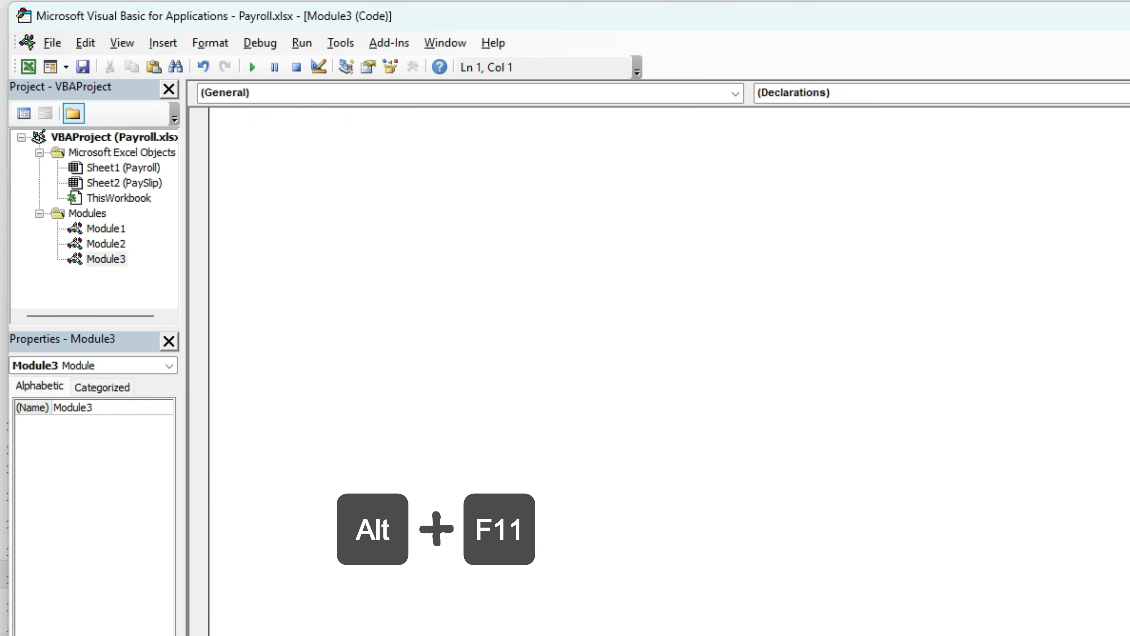
{"action": "key", "text": "ctrl+v"}
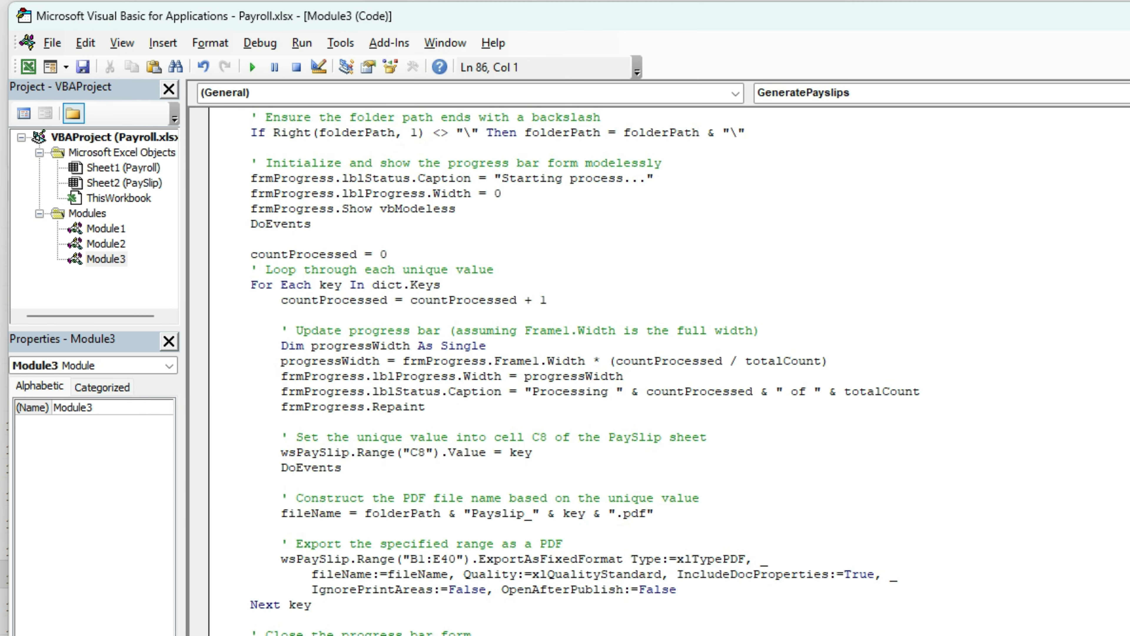
{"action": "key", "text": "alt+F11"}
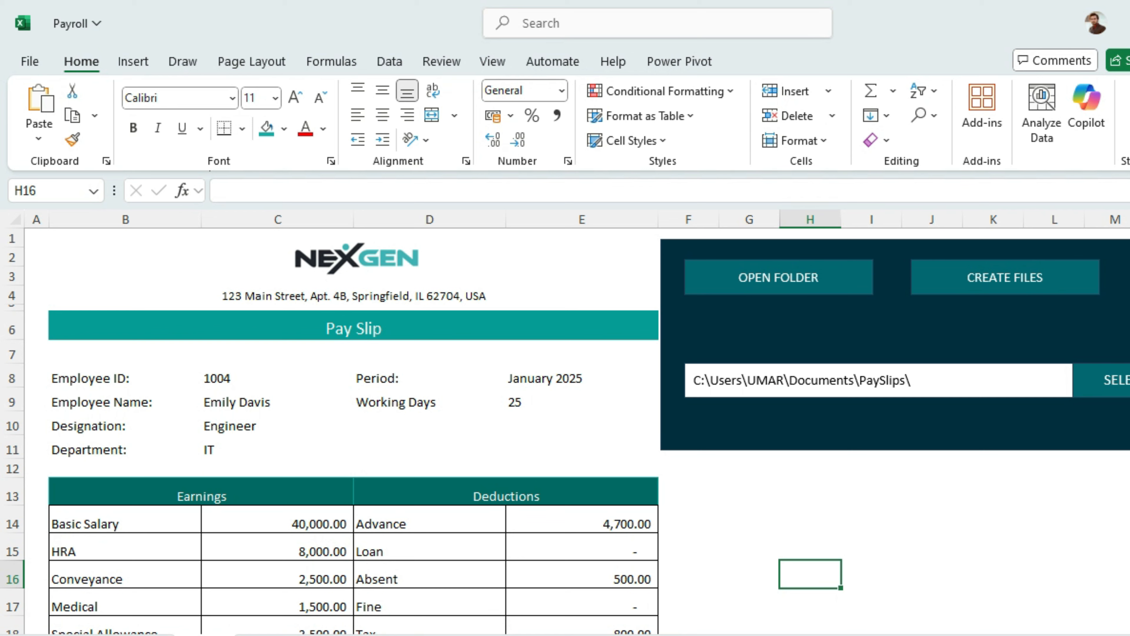
- Assign the GeneratePayslips macro to the CREATE FILES shape and deselect the shape
{"action": "right_click", "coordinate": [1001, 278]}
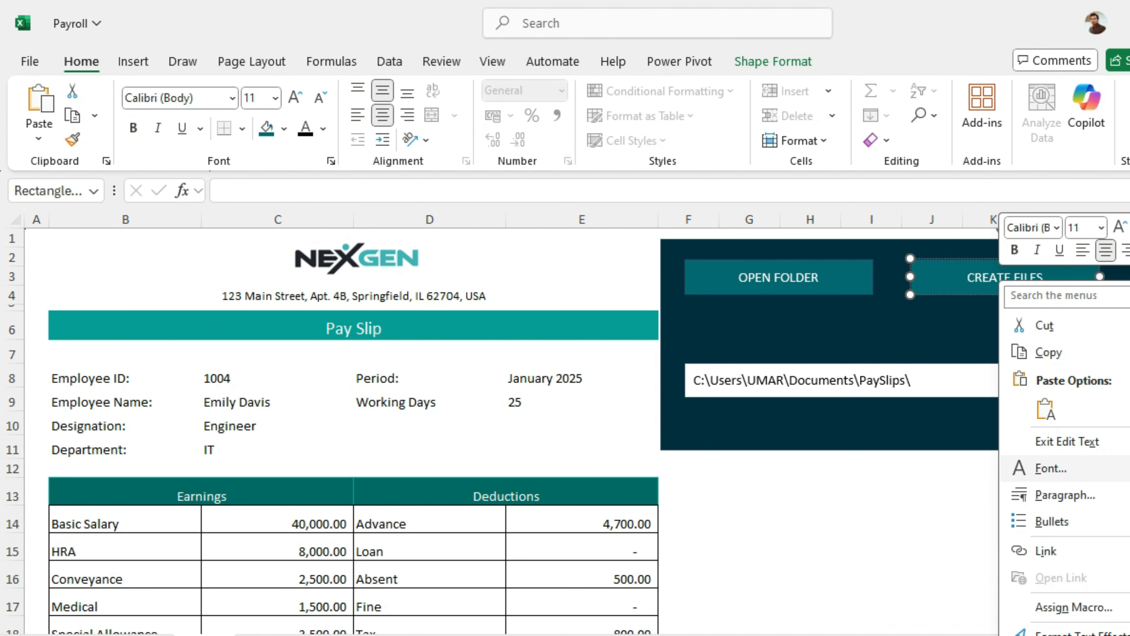
{"action": "left_click", "coordinate": [1073, 607]}
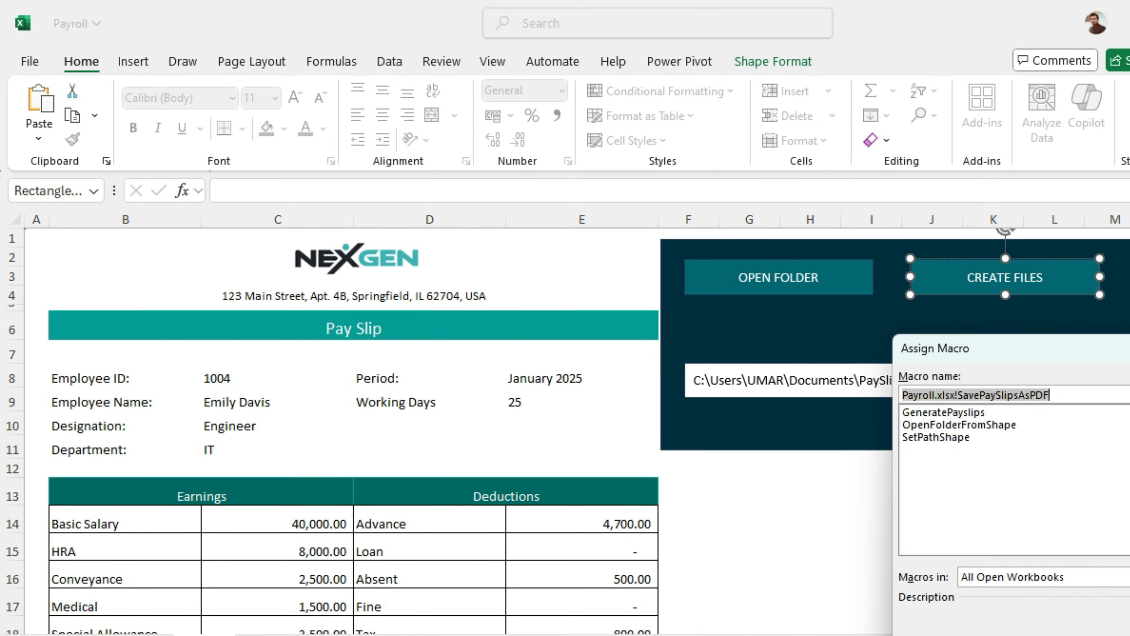
{"action": "left_click", "coordinate": [943, 412]}
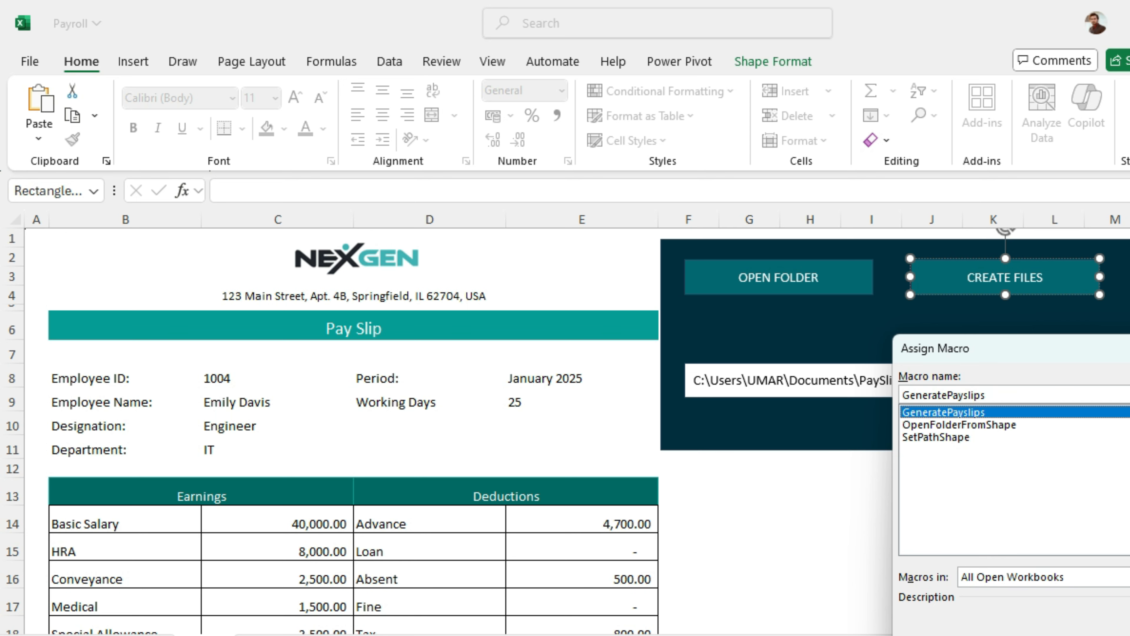
{"action": "key", "text": "Return"}
{"action": "left_click", "coordinate": [1053, 574]}
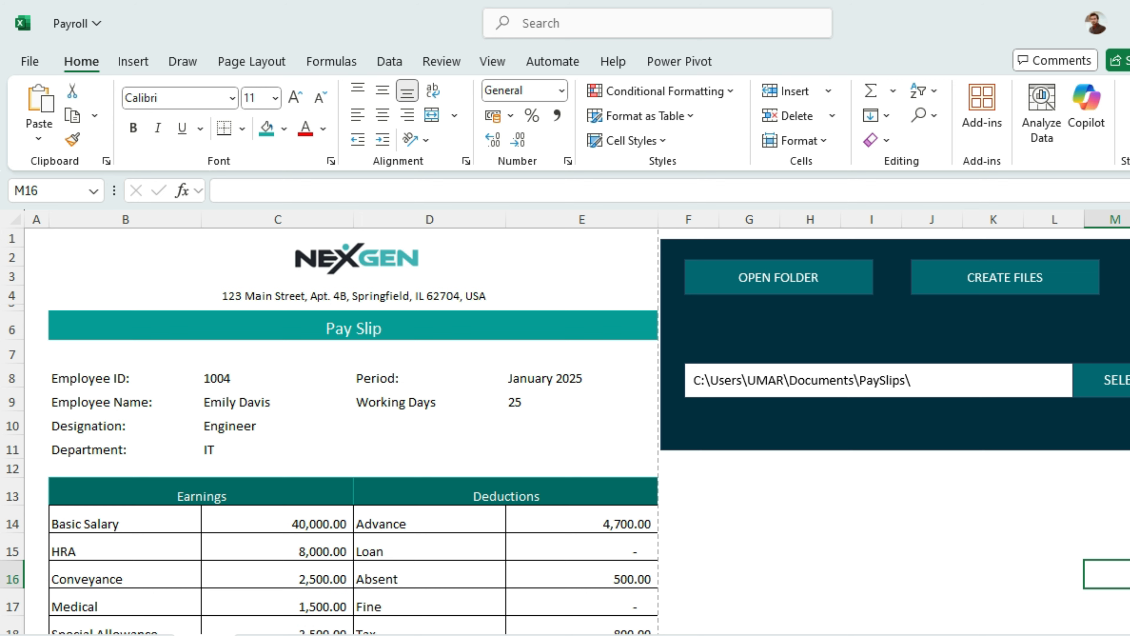
- Run the CREATE FILES macro to generate the payslip PDFs for all employees, and dismiss the completion message
{"action": "left_click", "coordinate": [946, 279]}
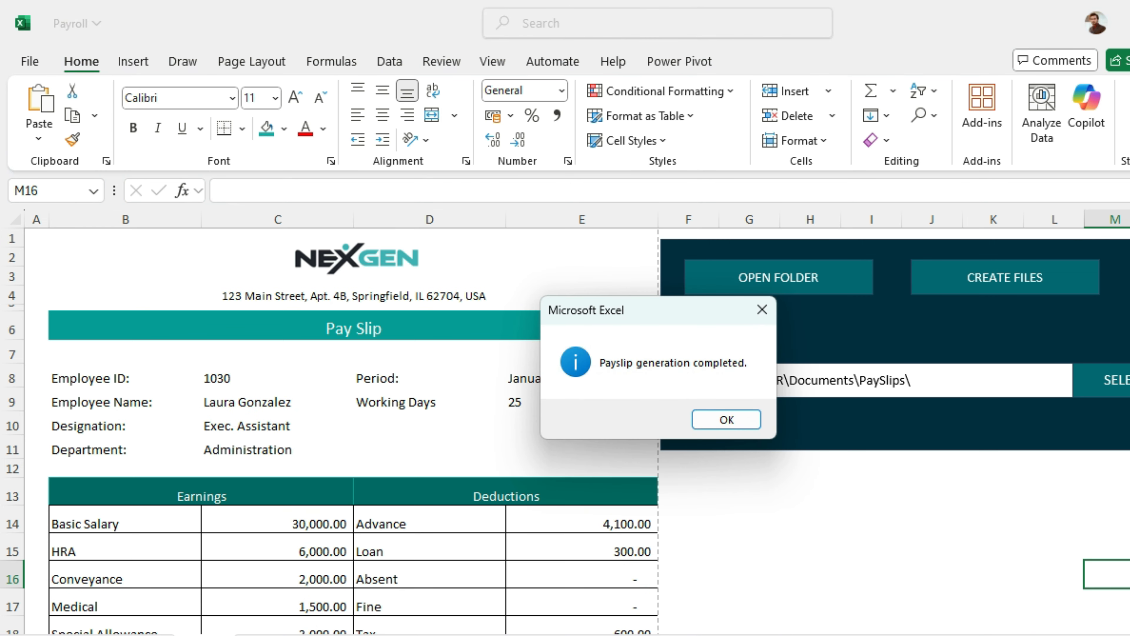
{"action": "left_click", "coordinate": [726, 419]}
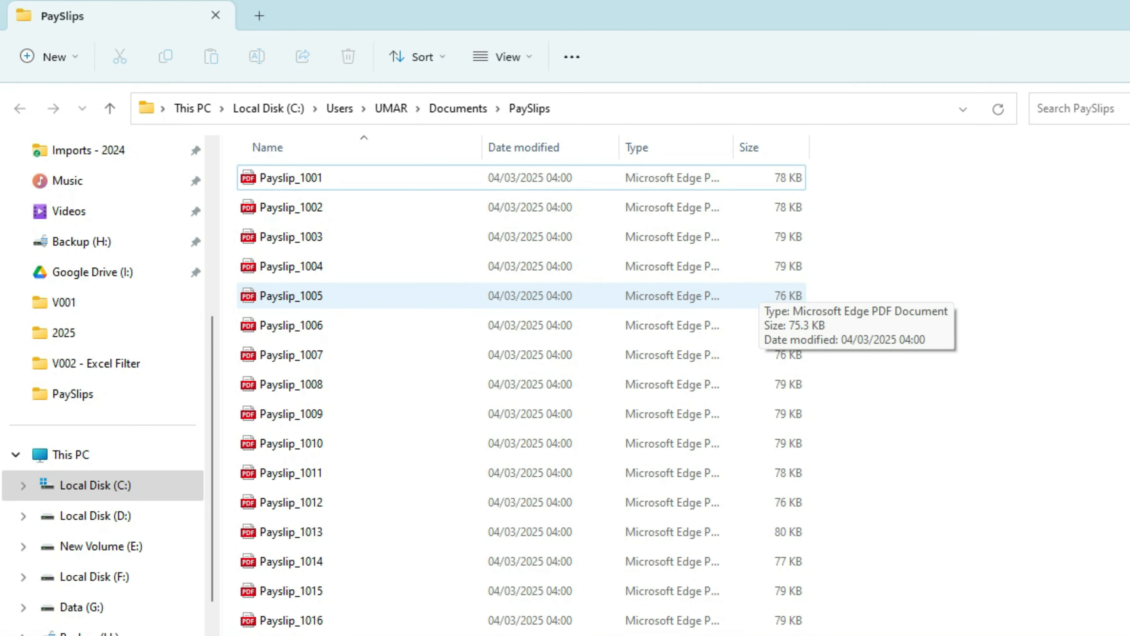
- Open the first payslip PDF in the PaySlips folder and review its employee details, earnings, deductions and signature lines
{"action": "double_click", "coordinate": [623, 178]}
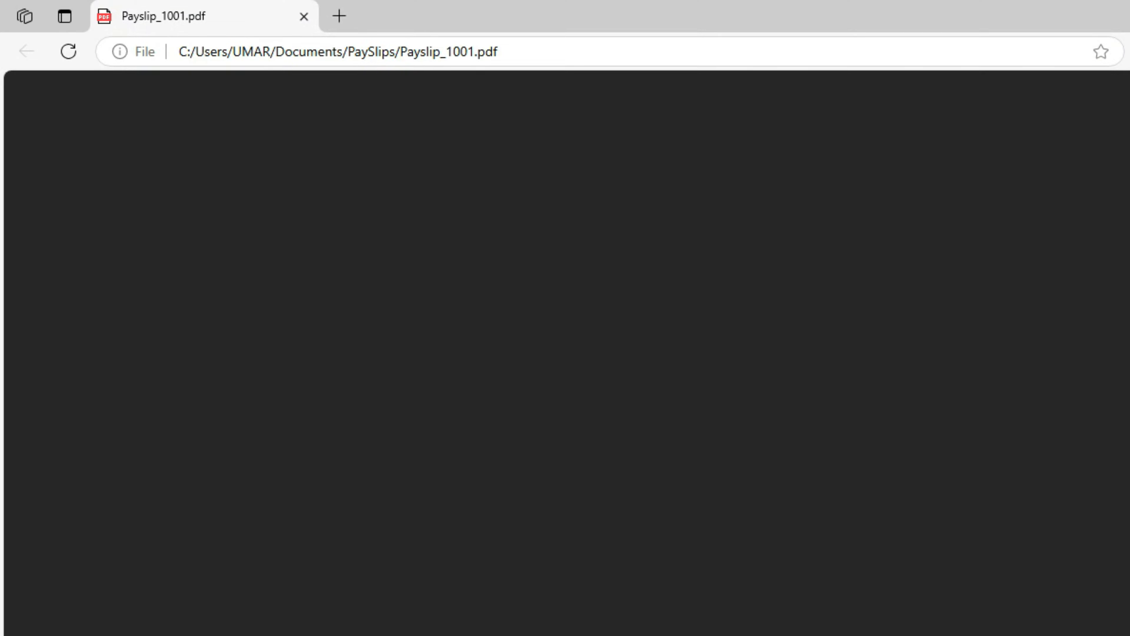
{"action": "scroll", "coordinate": [643, 372], "scroll_direction": "down", "scroll_amount": 2}
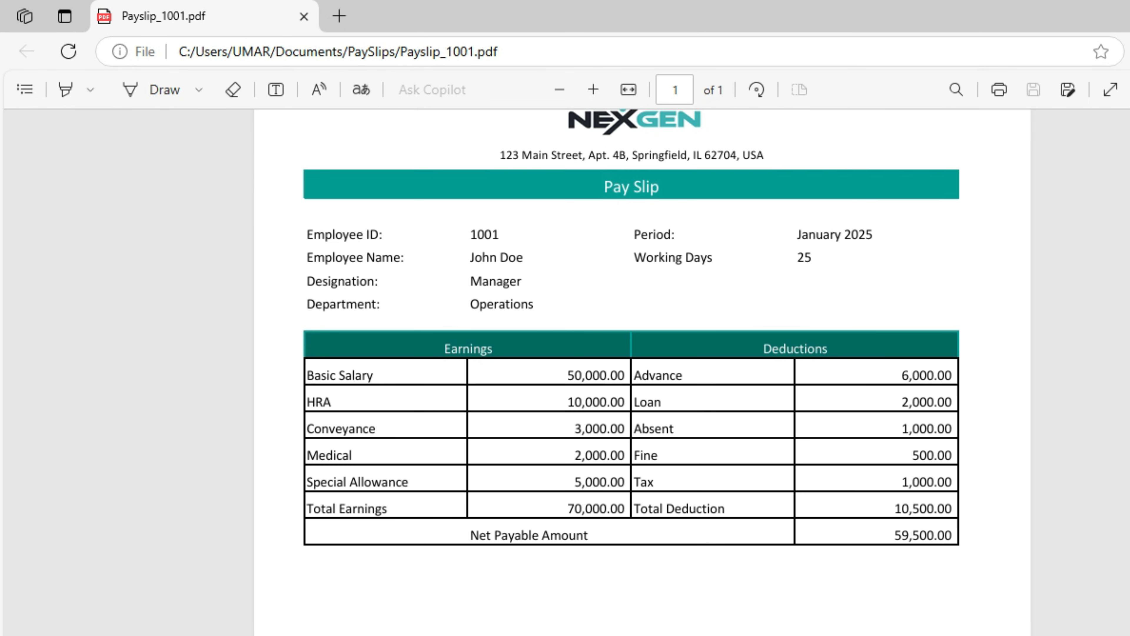
{"action": "scroll", "coordinate": [632, 369], "scroll_direction": "down", "scroll_amount": 7}
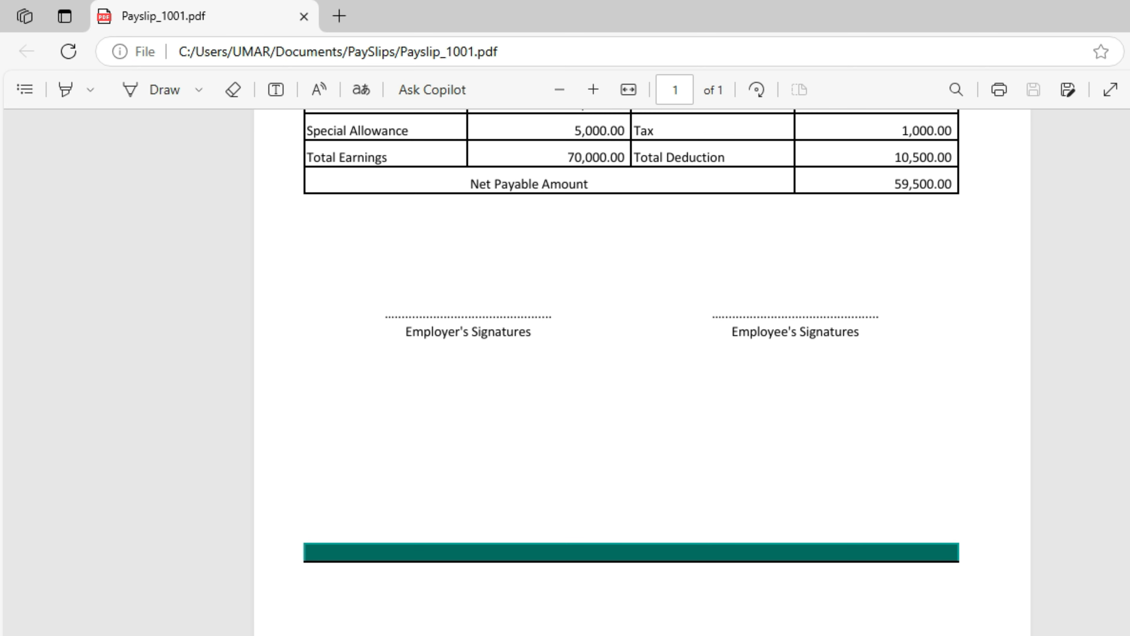
{"action": "scroll", "coordinate": [631, 370], "scroll_direction": "up", "scroll_amount": 9}
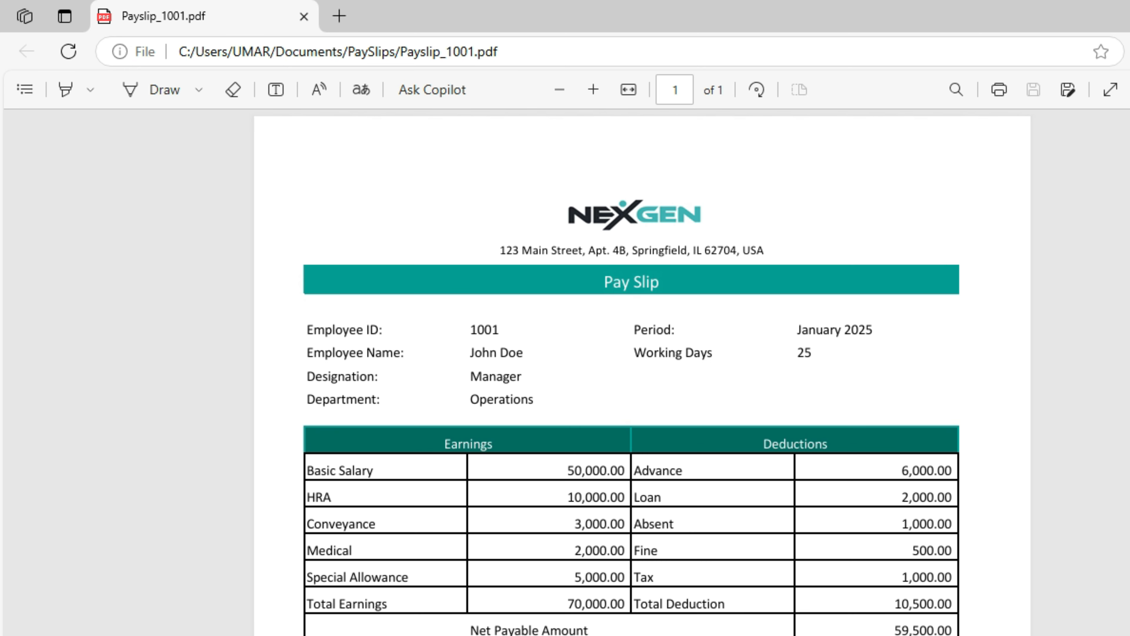